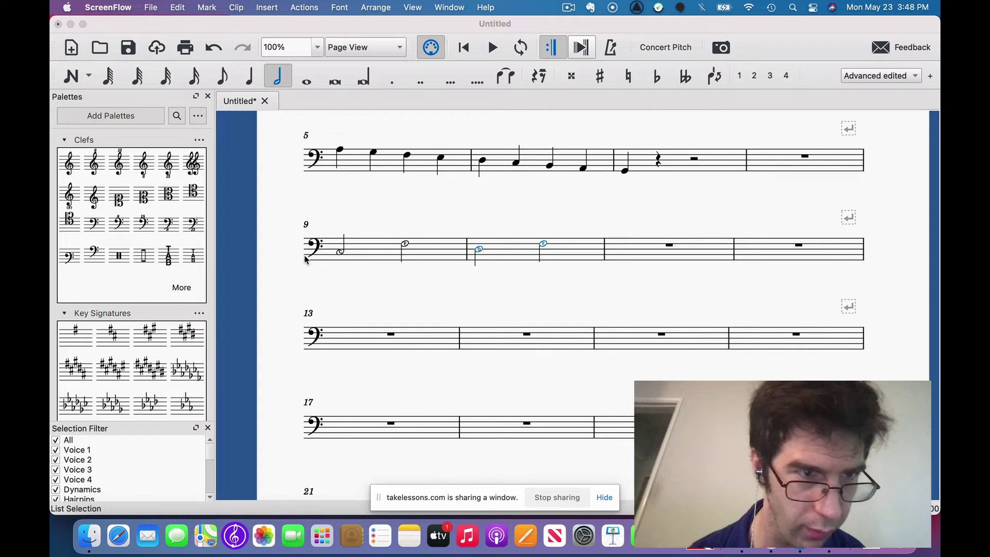
Step: Add treble clefs before the two selected half notes in measure 10 and replace both with bass clefs
click(69, 169)
click(69, 169)
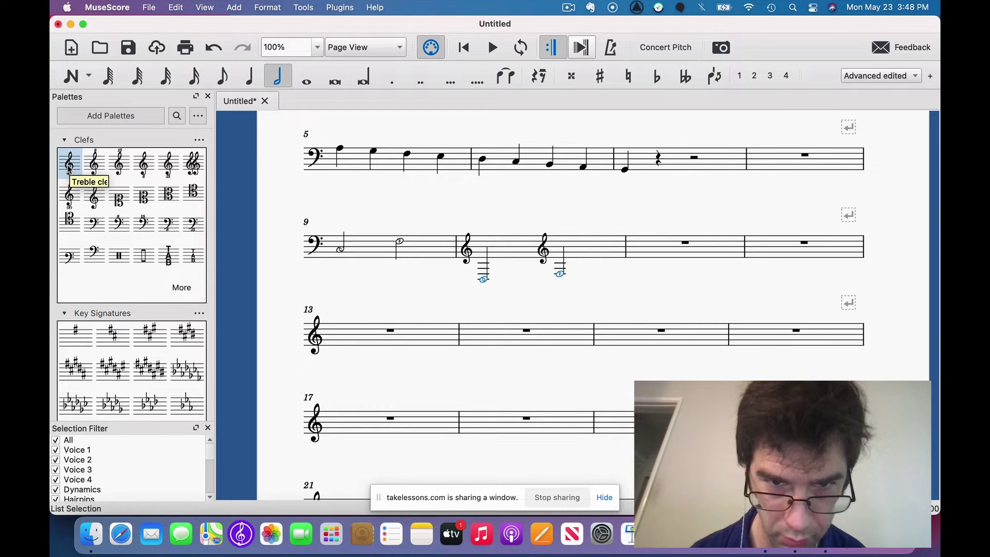
click(465, 257)
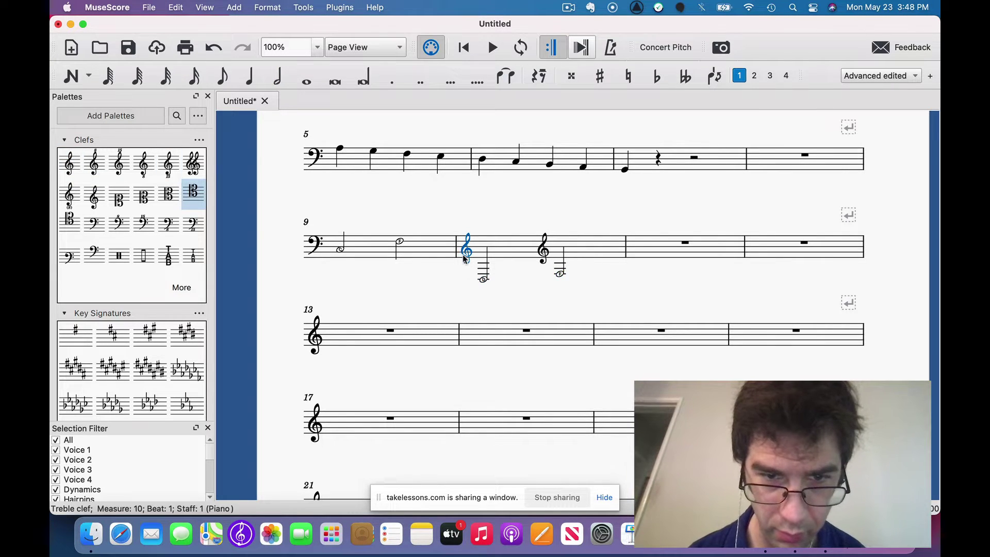
click(93, 227)
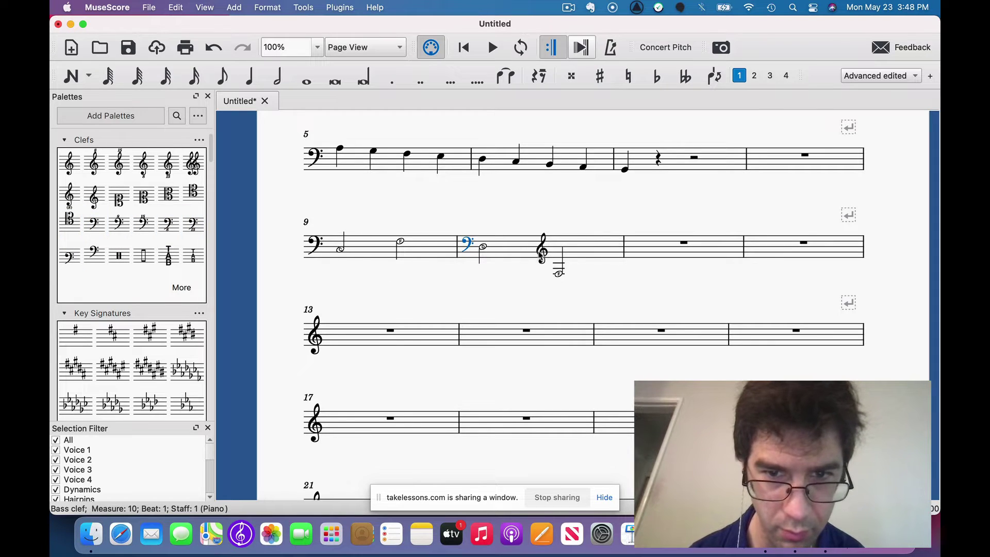
click(541, 253)
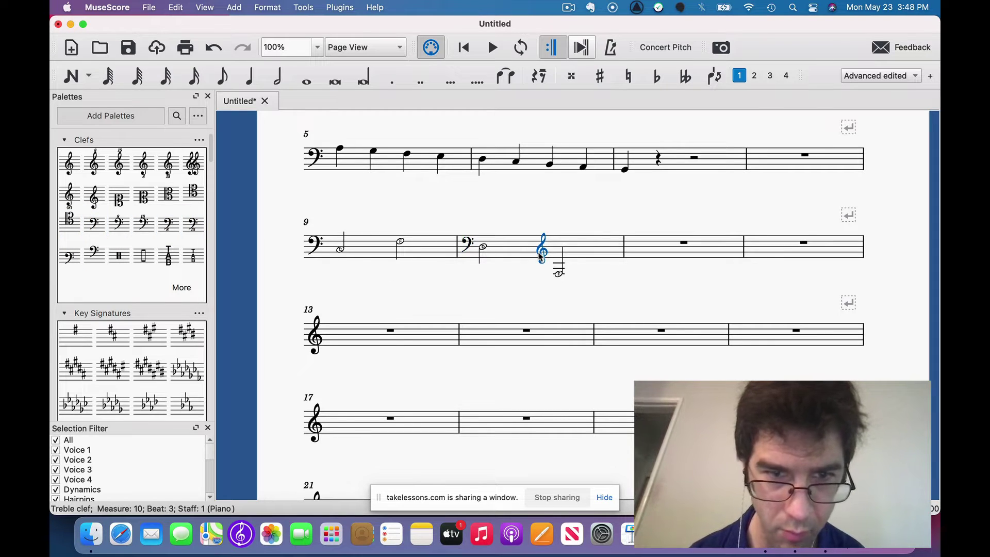
click(95, 229)
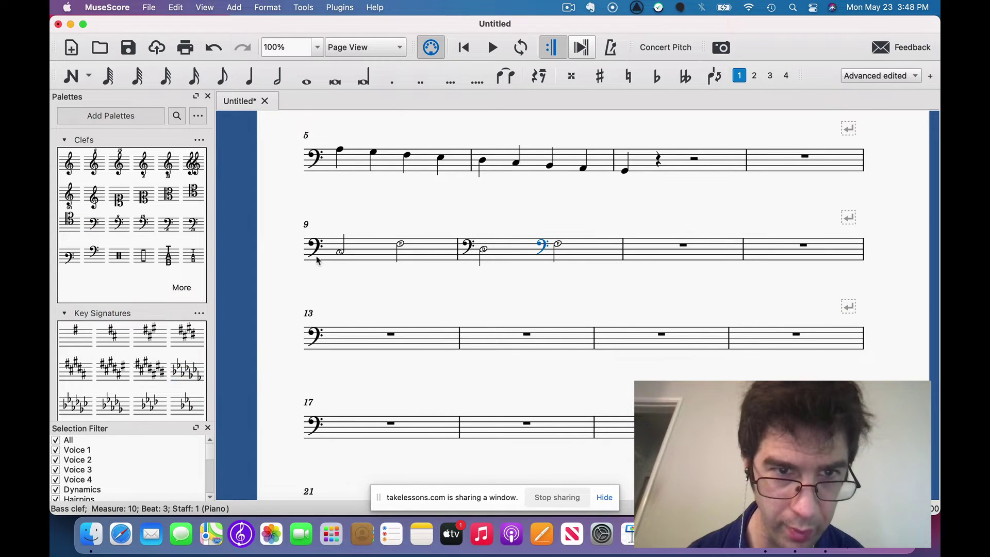
Step: Change the staff to tenor clef starting at measure 13
scroll(332, 287, up, 4)
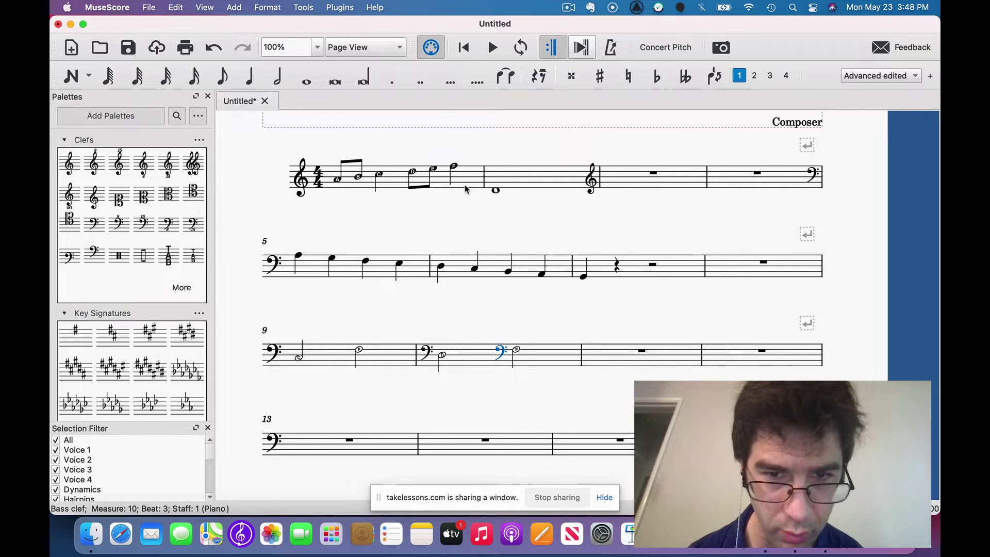
scroll(465, 189, down, 3)
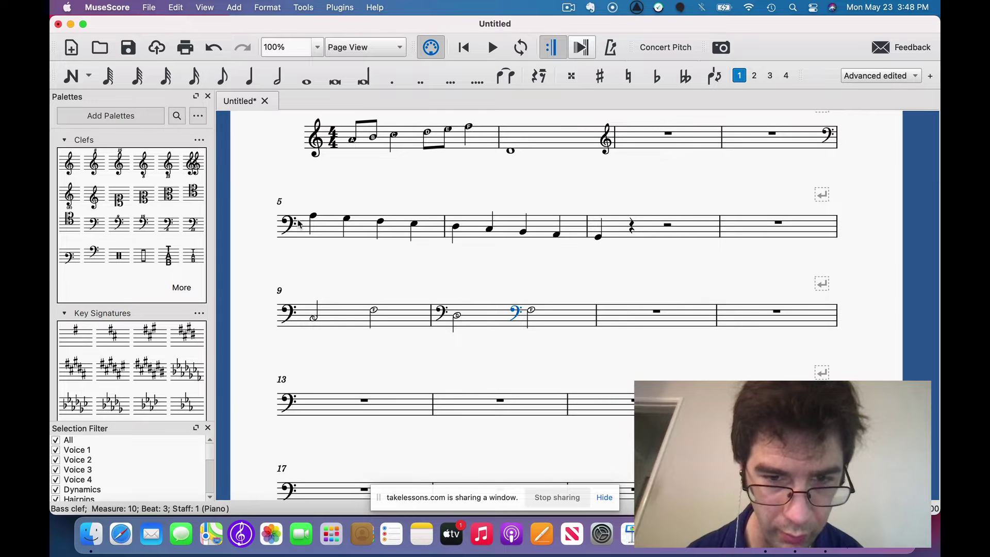
click(330, 407)
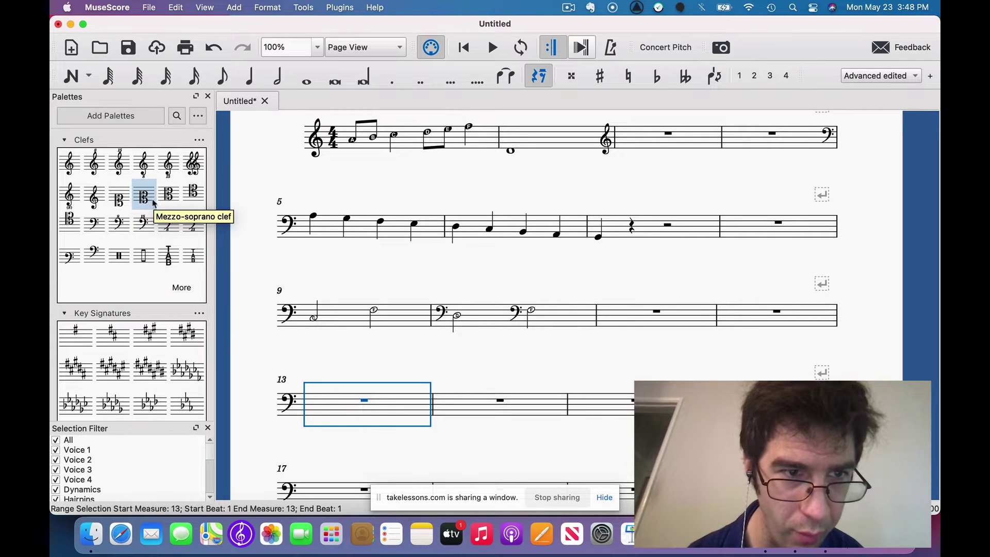
click(187, 195)
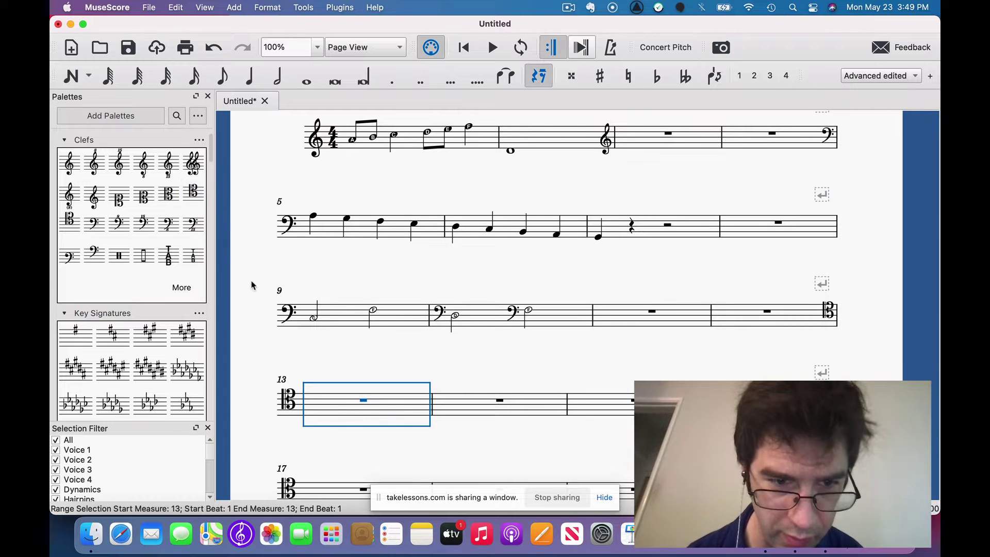
Step: Enter quarter notes C4, D4, E4 and F4 in measure 13 and G4 on beat 1 of measure 14
scroll(252, 285, down, 1)
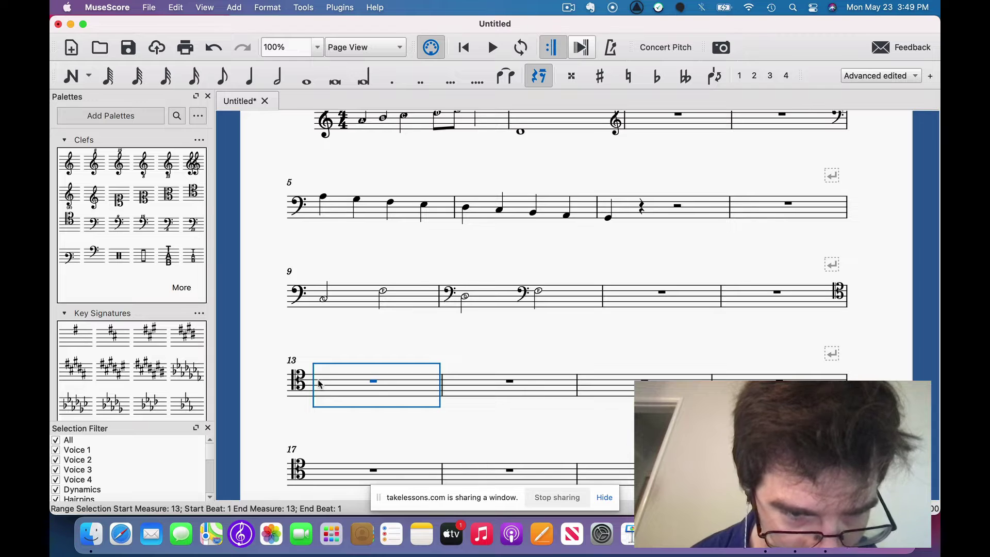
click(251, 82)
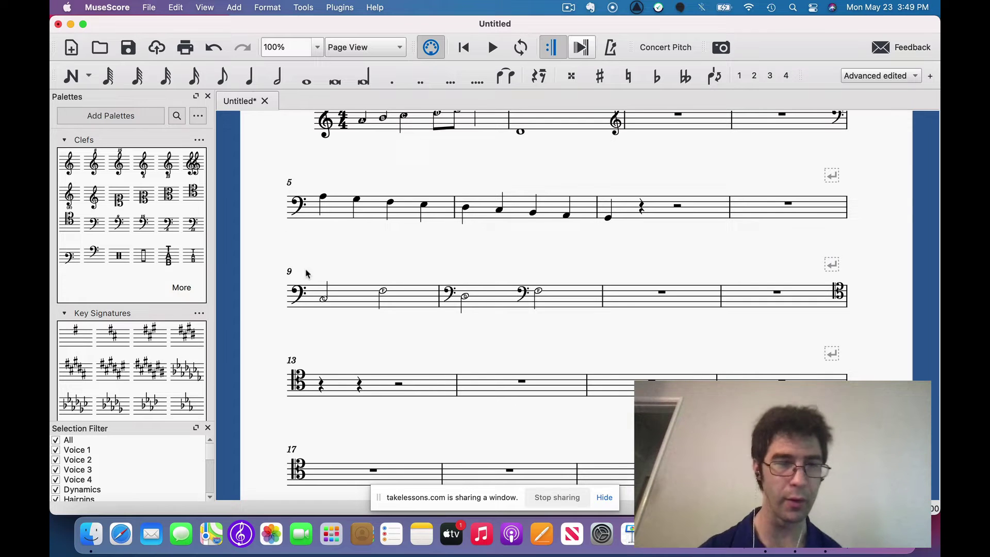
click(258, 84)
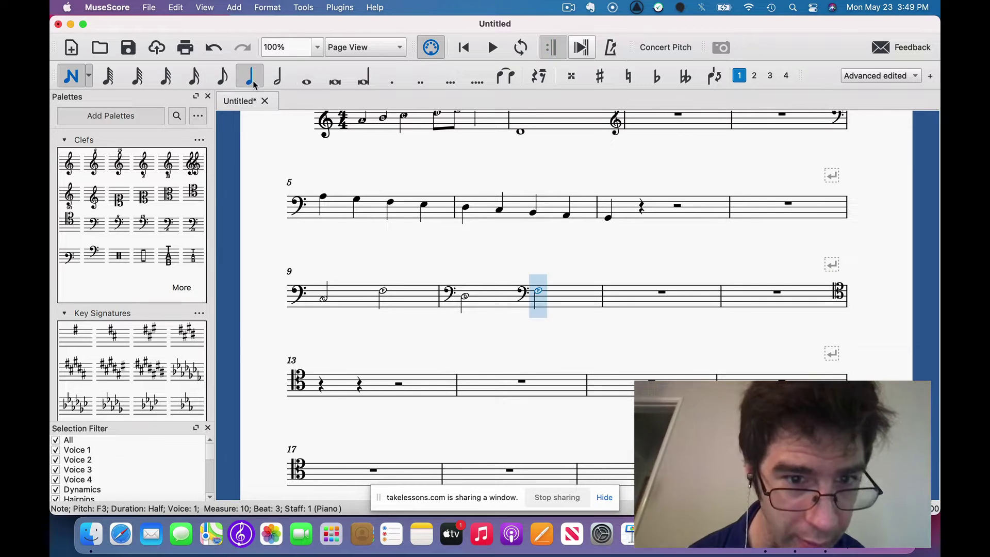
click(321, 381)
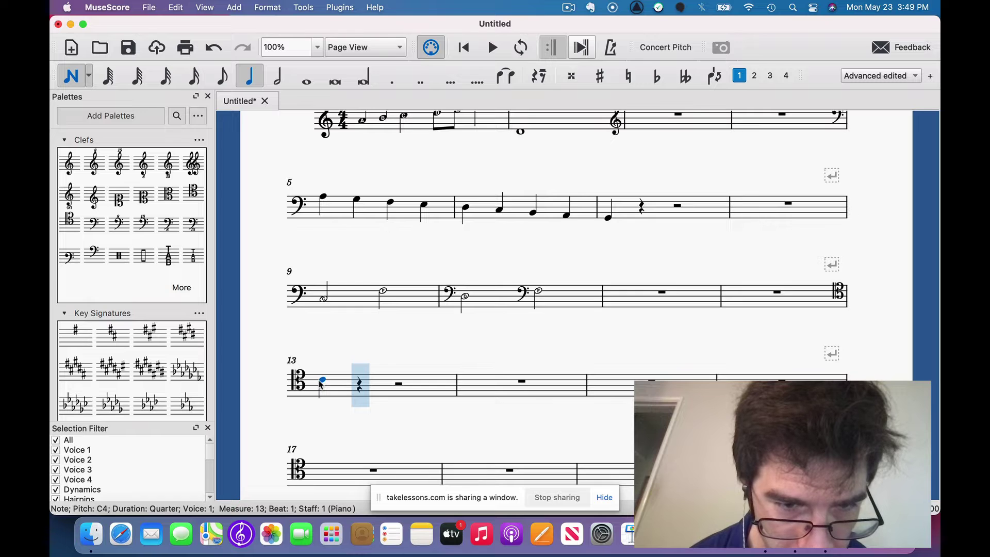
click(354, 380)
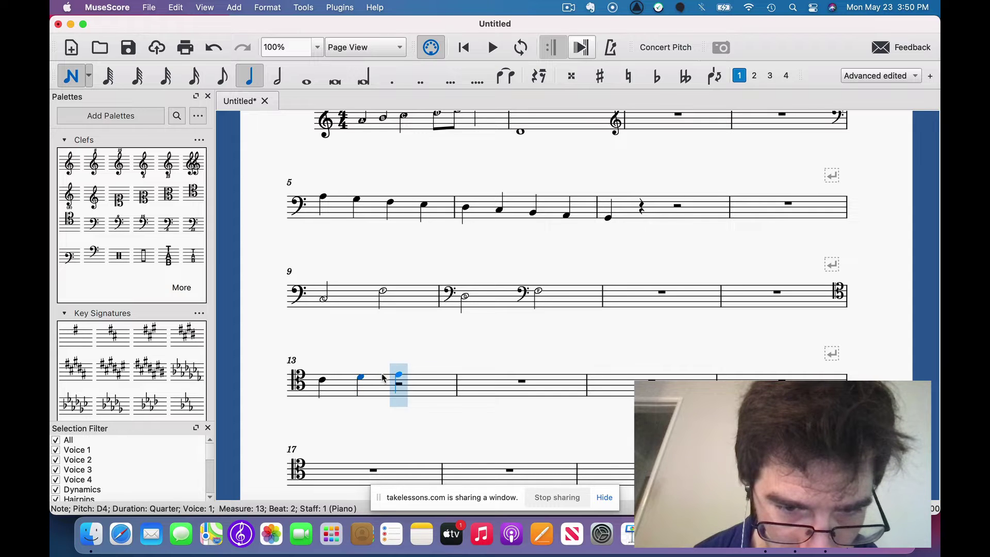
click(382, 377)
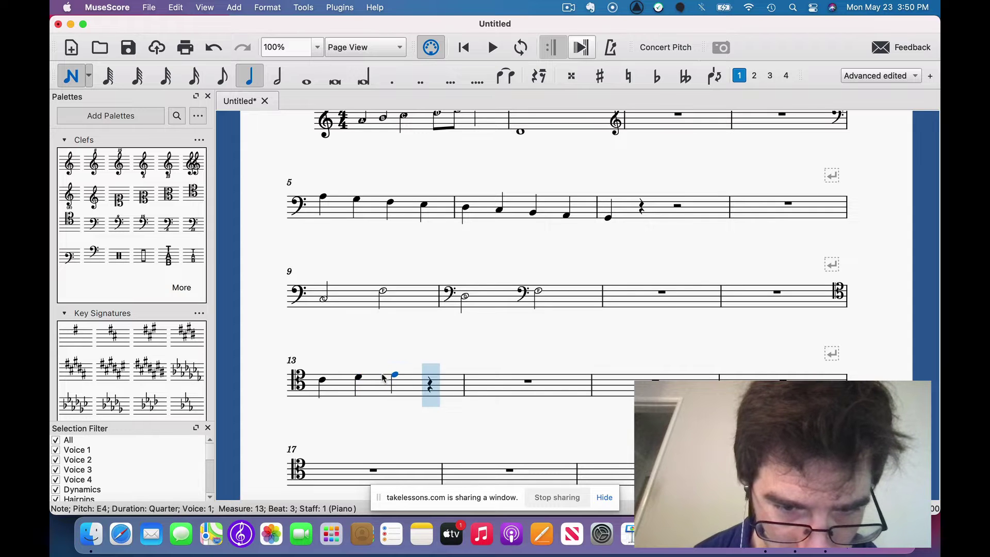
click(426, 373)
click(472, 370)
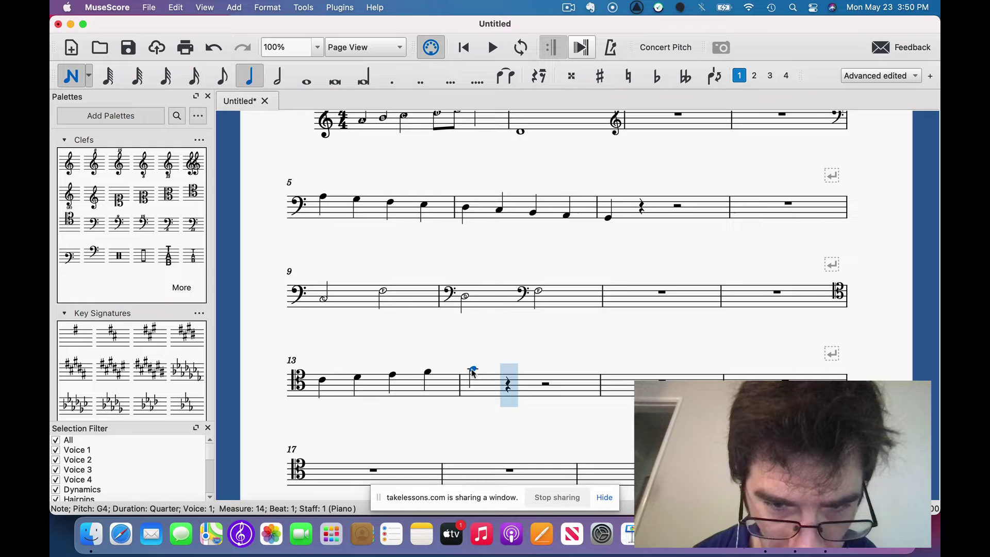
Step: Enter quarter notes C4 on beat 3 of measure 14, B3, A3, G3, F3 in measure 15, and E3, D3, C3 in measure 16
click(534, 382)
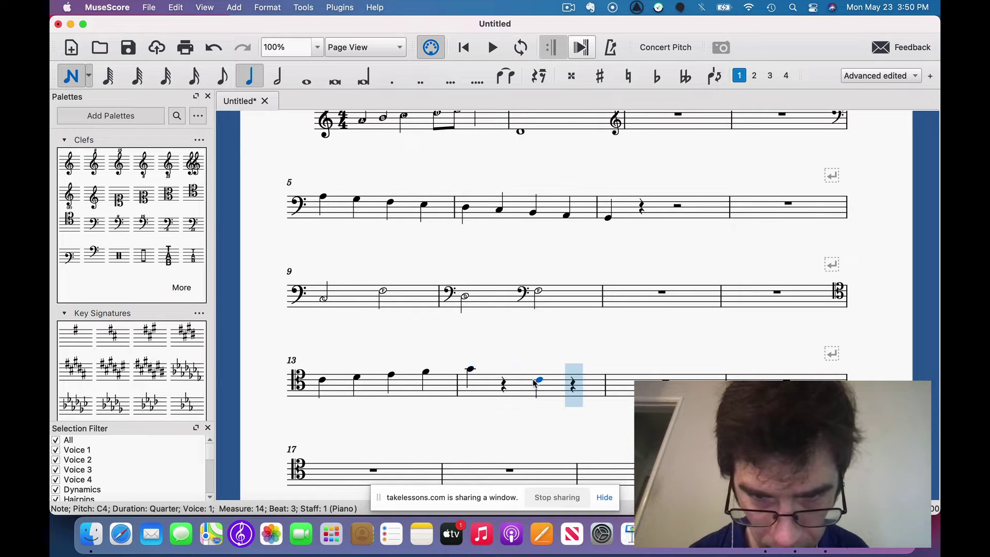
click(618, 385)
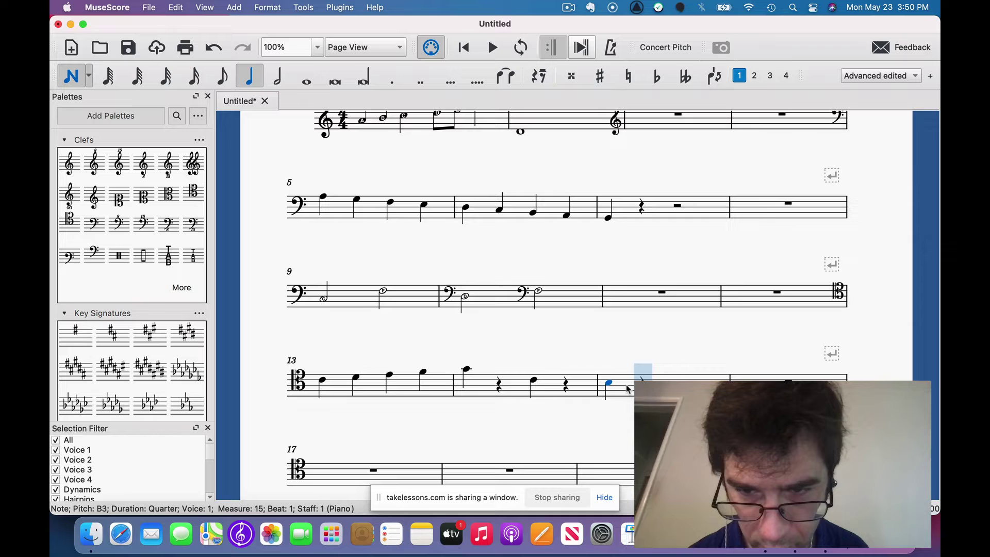
key(a)
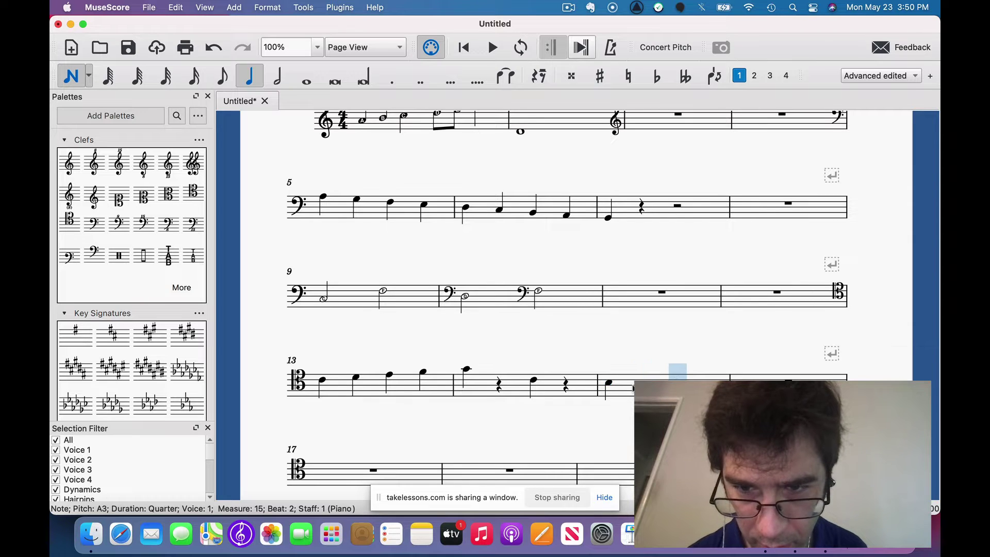
key(g)
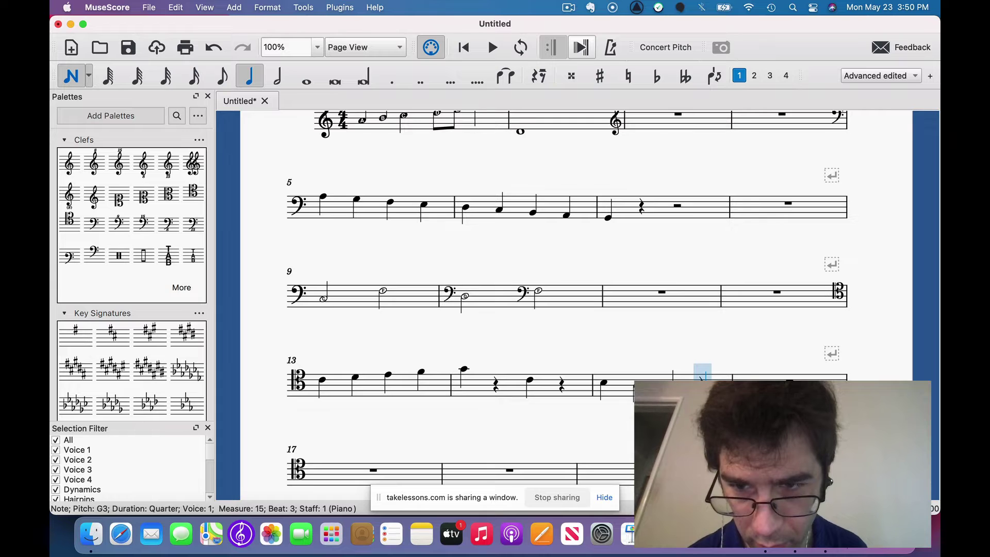
key(f)
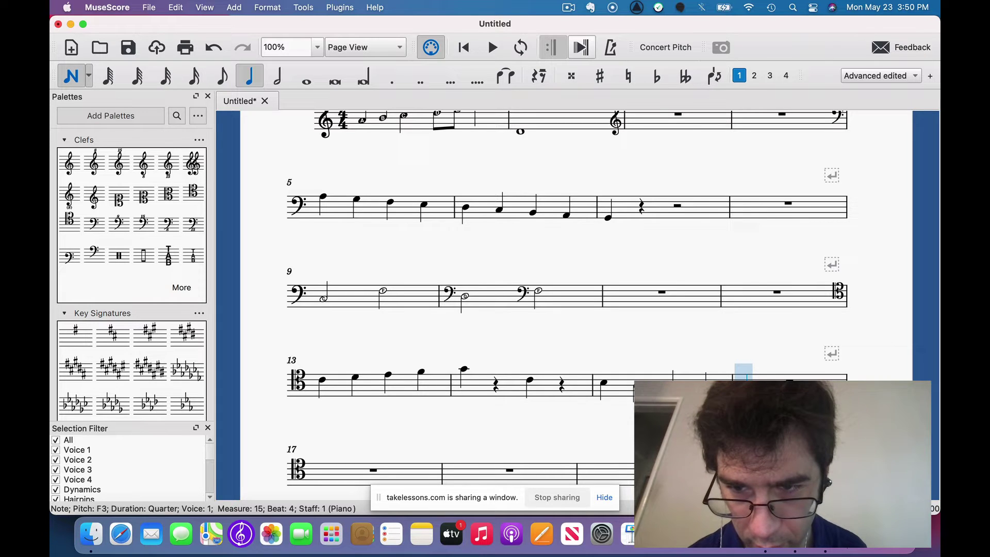
key(e)
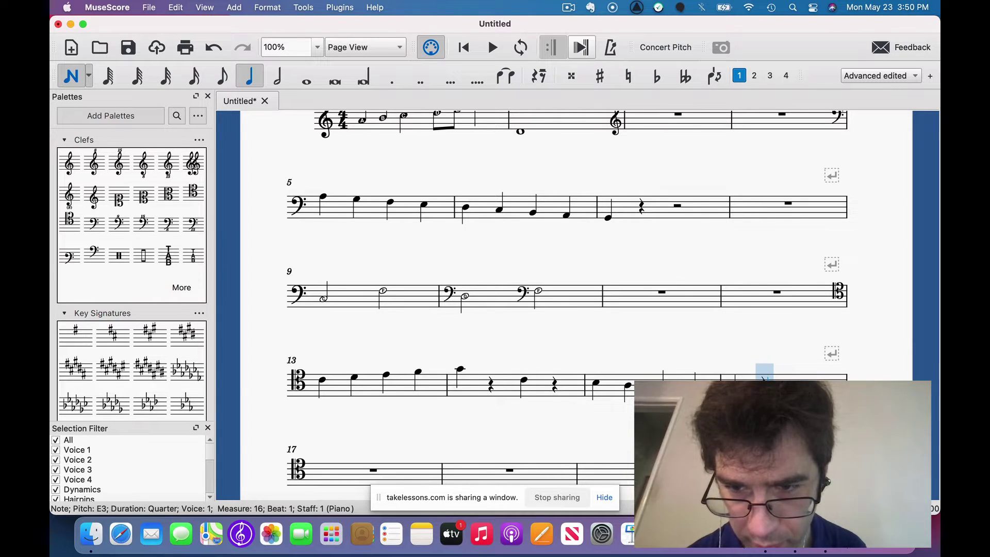
key(d)
key(c)
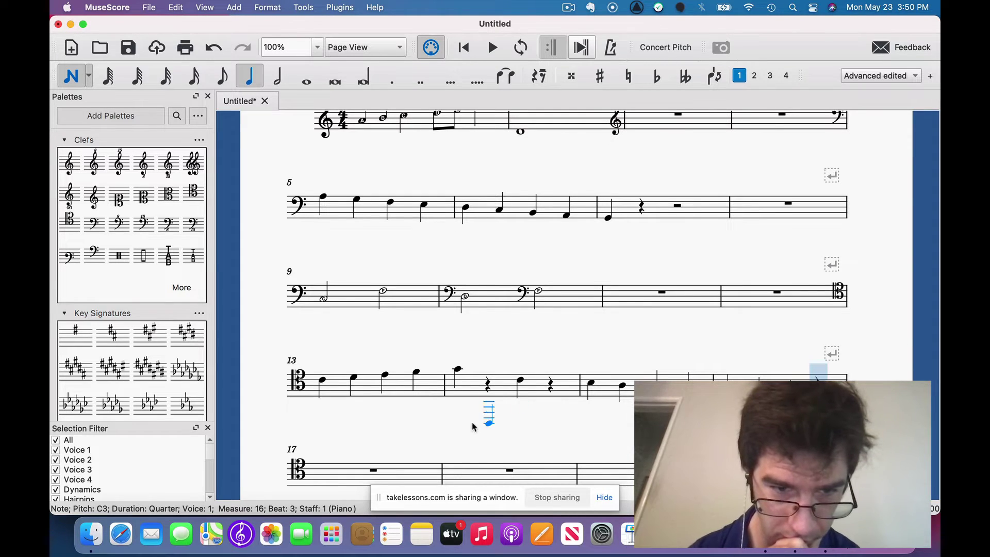
click(321, 382)
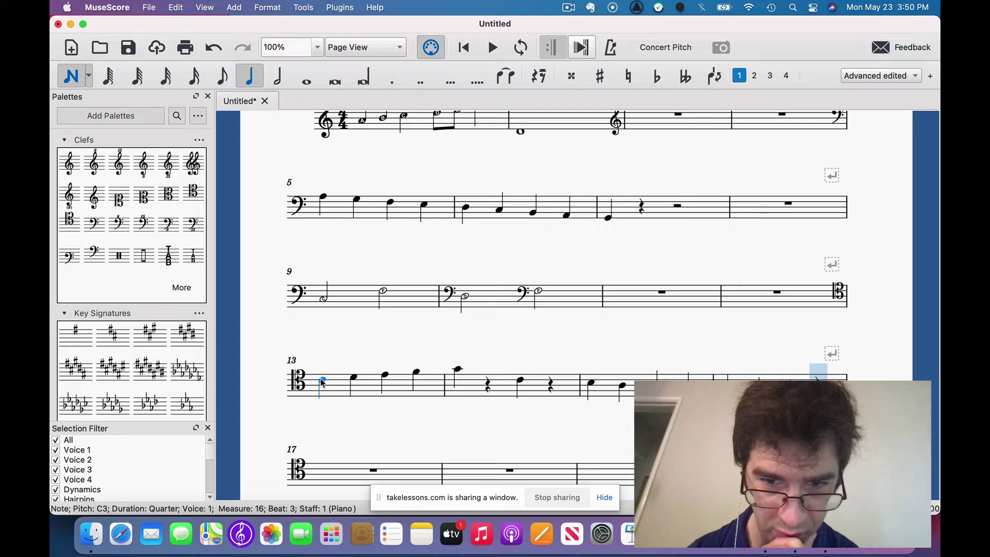
click(407, 386)
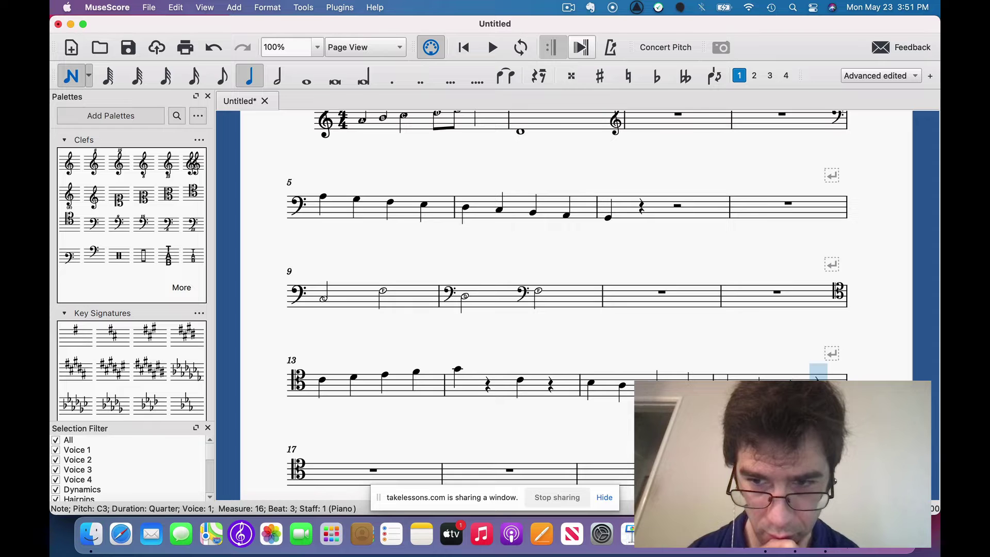
Step: Apply the Pitch Names head scheme to all notes in measures 13 to 16 through the Inspector and close it
scroll(516, 258, up, 5)
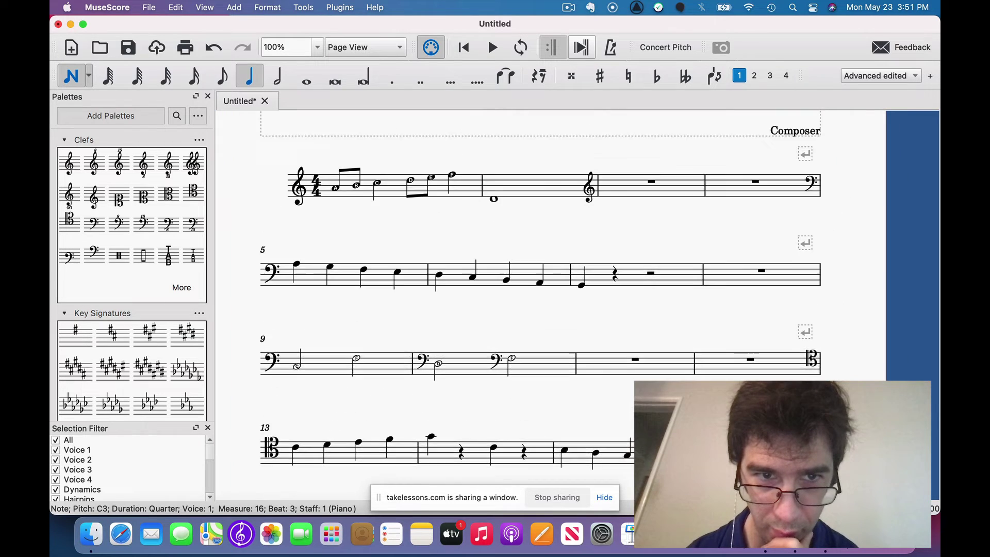
scroll(548, 267, down, 6)
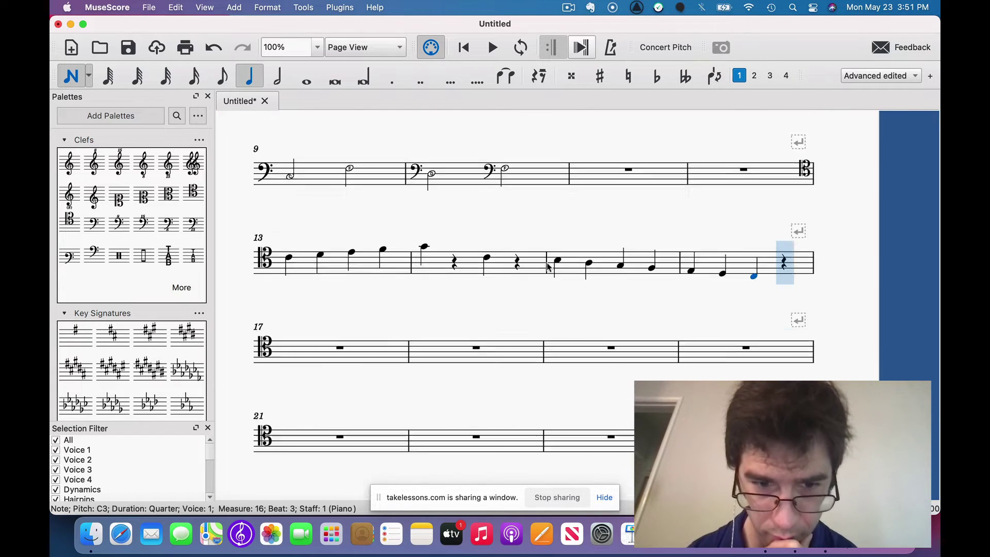
scroll(549, 267, up, 2)
scroll(548, 267, up, 1)
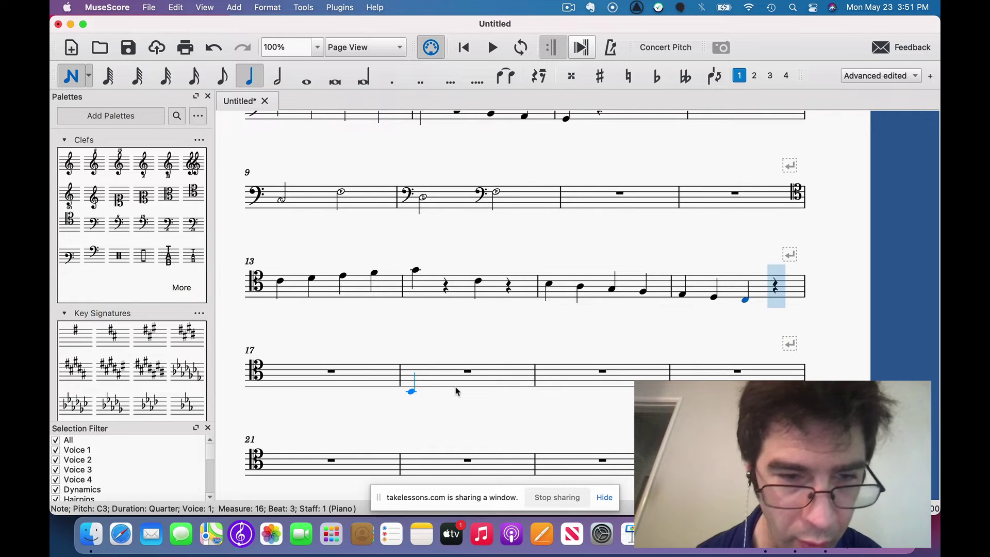
click(71, 77)
click(328, 291)
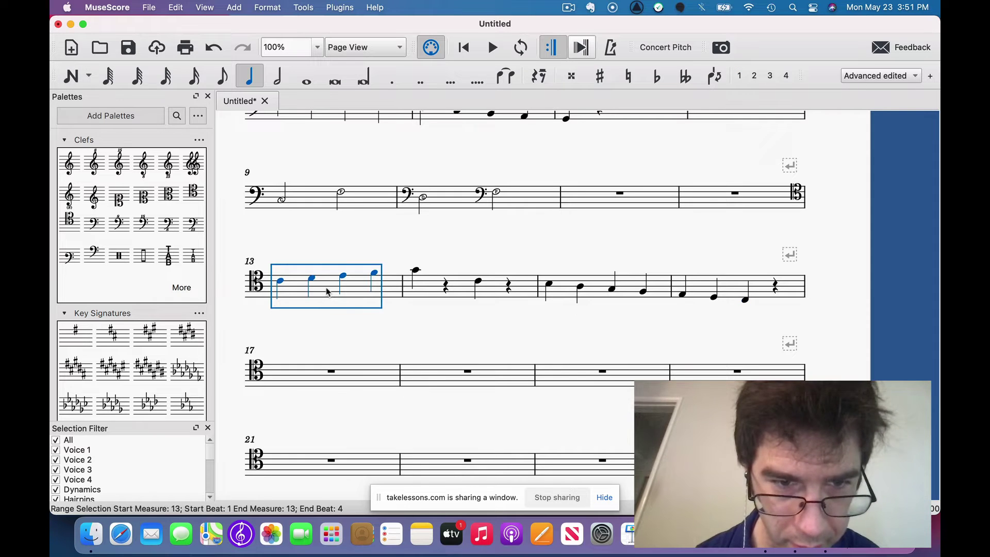
shift+click(759, 293)
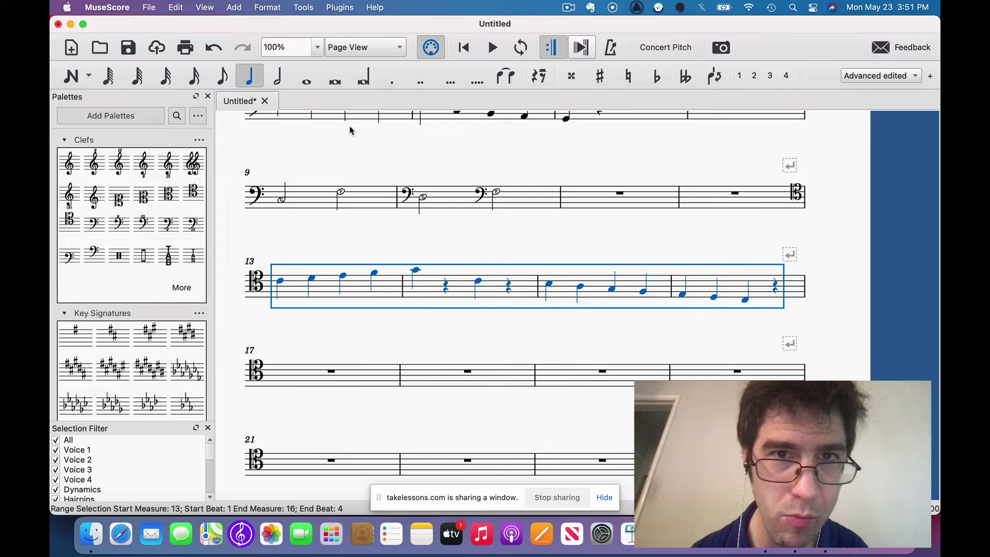
click(205, 7)
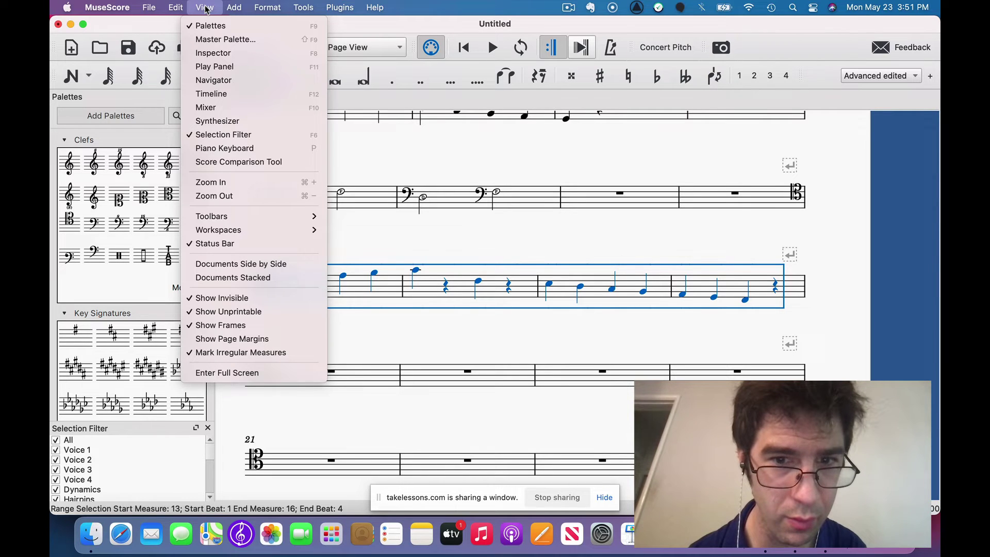
click(215, 53)
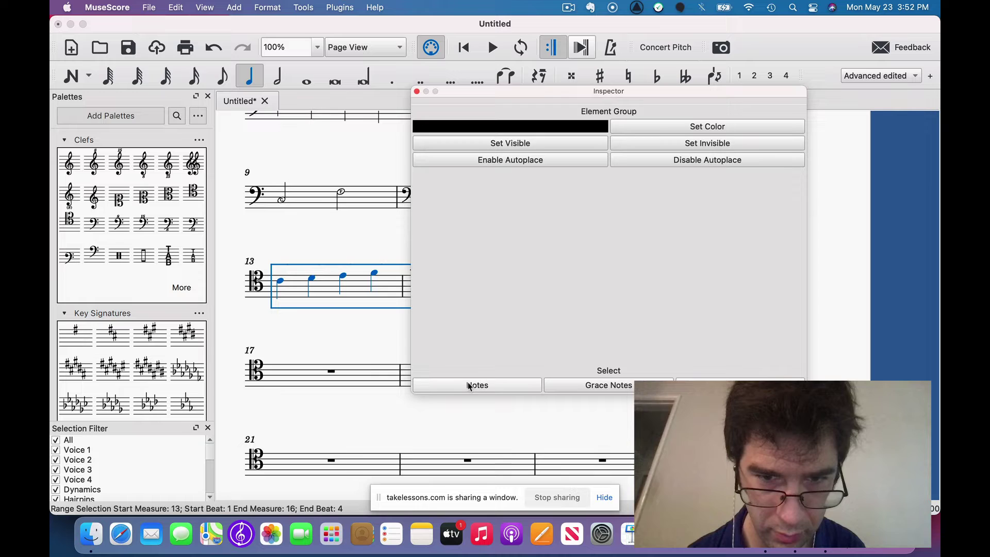
click(469, 387)
click(479, 384)
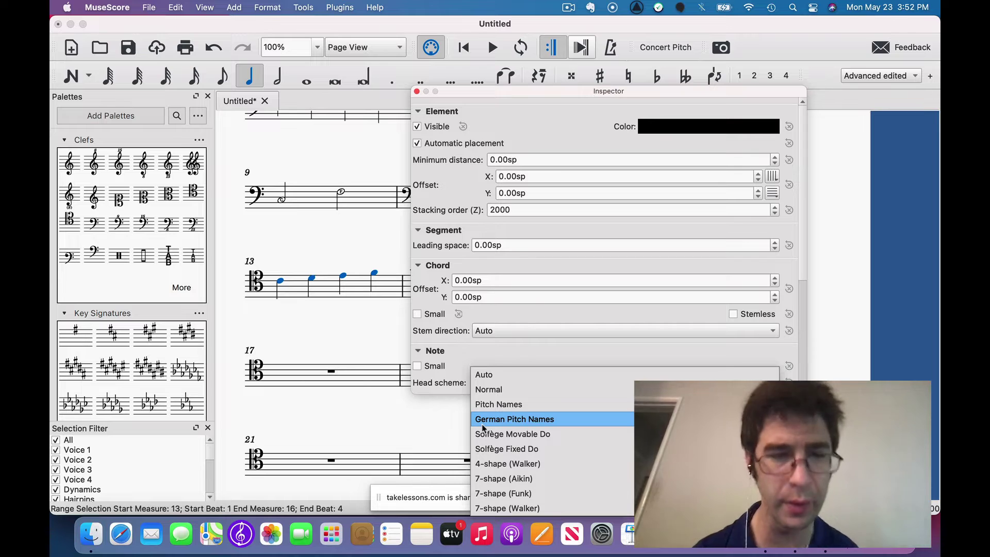
click(480, 405)
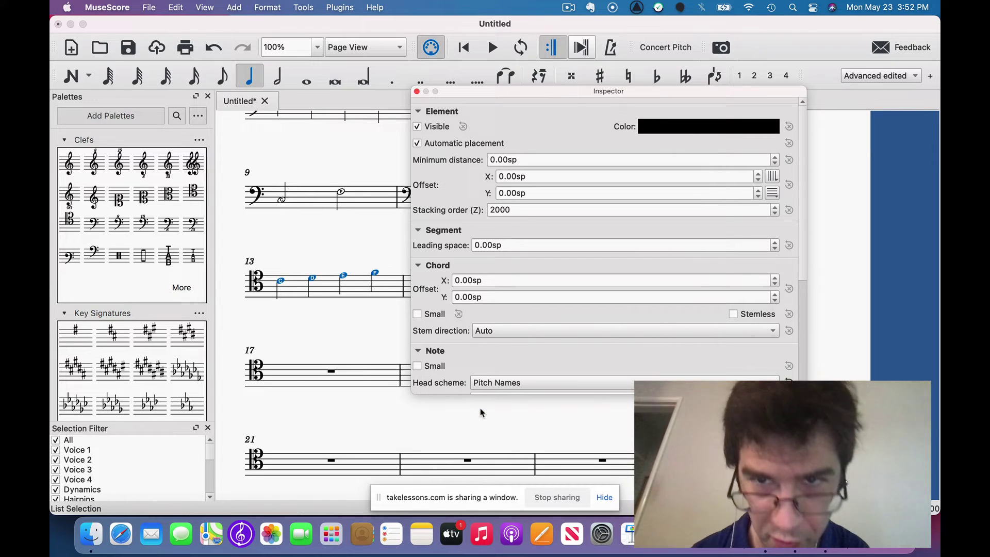
click(416, 91)
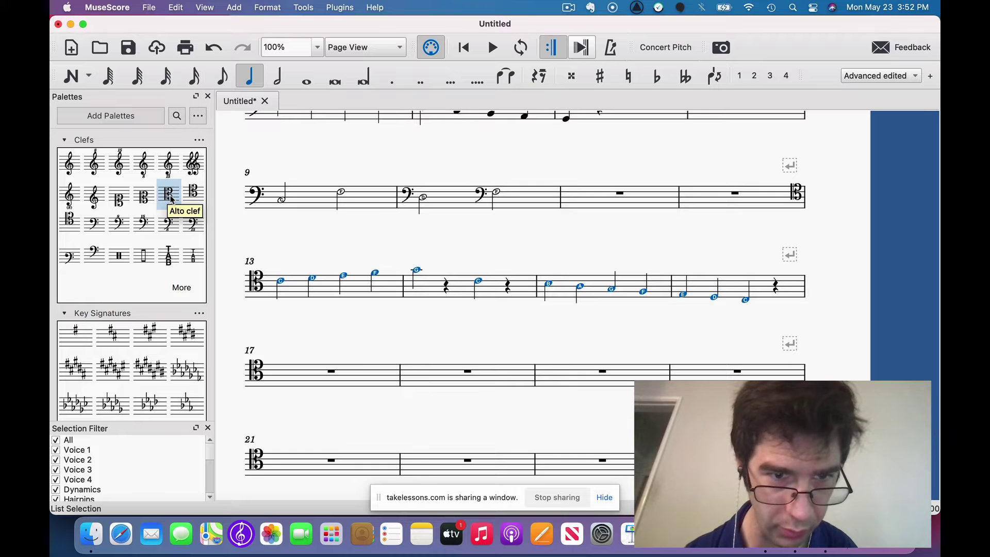
Step: Change the staff to alto clef starting at measure 17 and enter a whole note C4 in that measure
drag(171, 198, 280, 376)
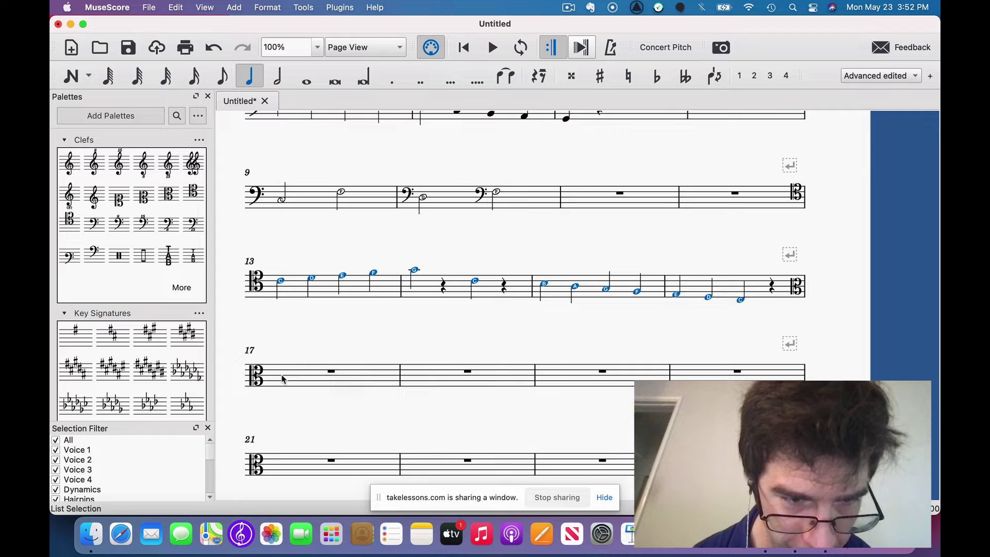
click(282, 379)
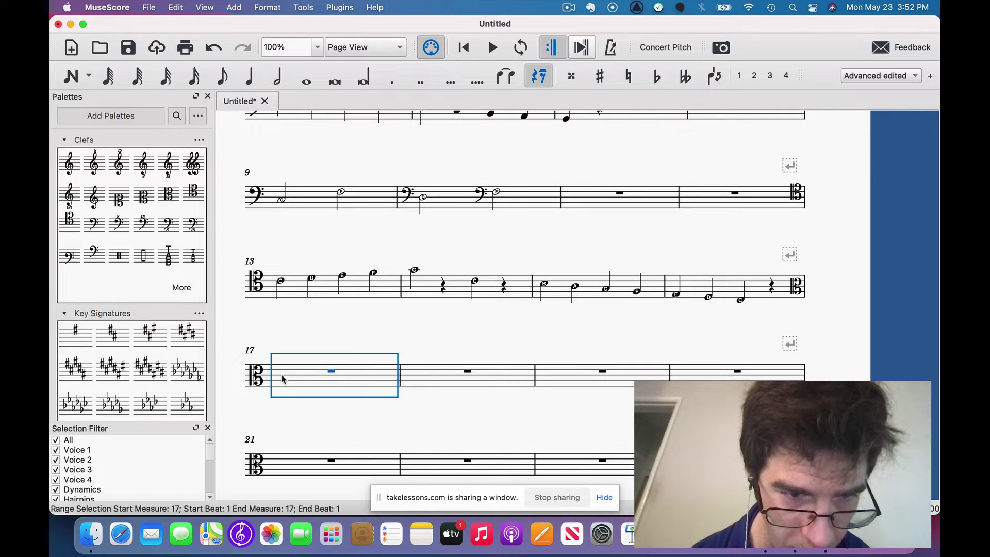
click(310, 83)
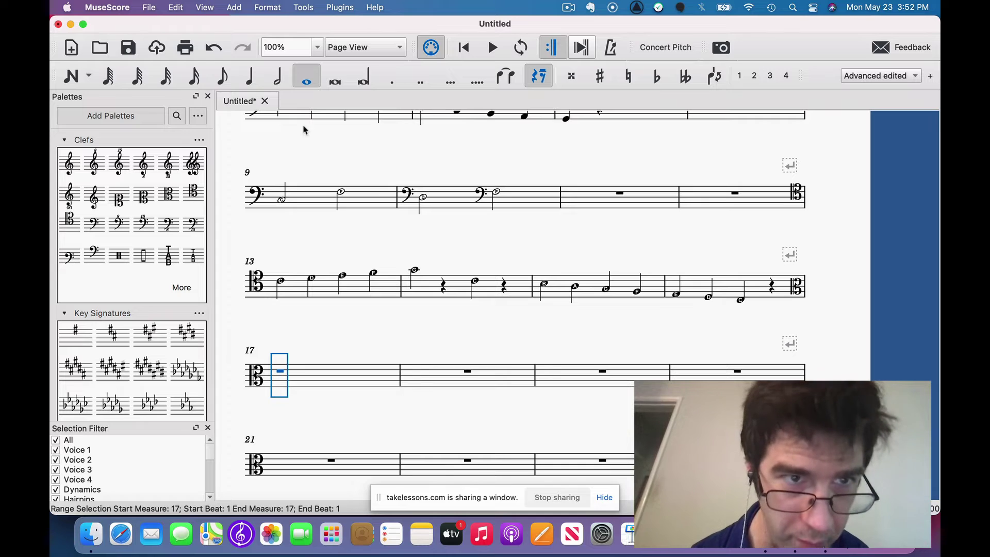
click(71, 76)
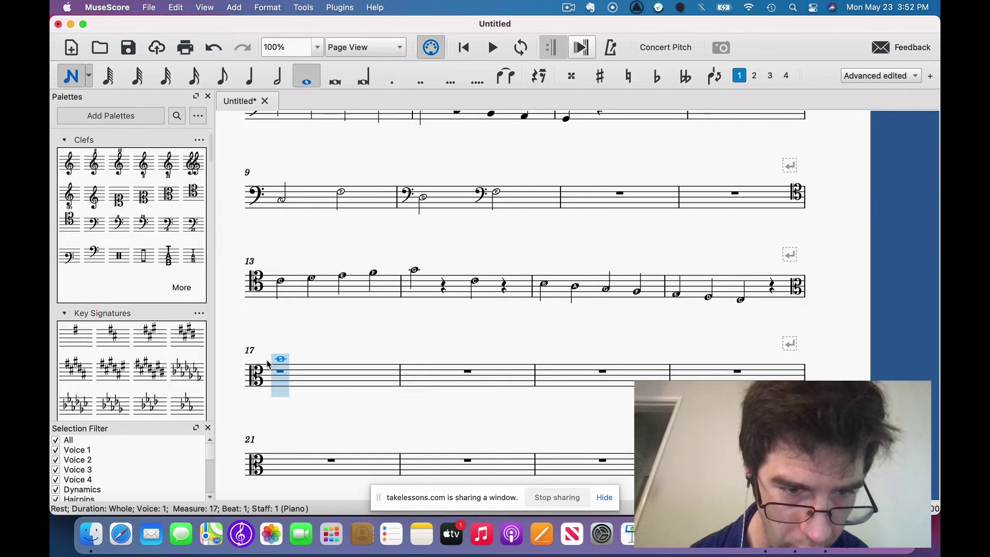
click(273, 377)
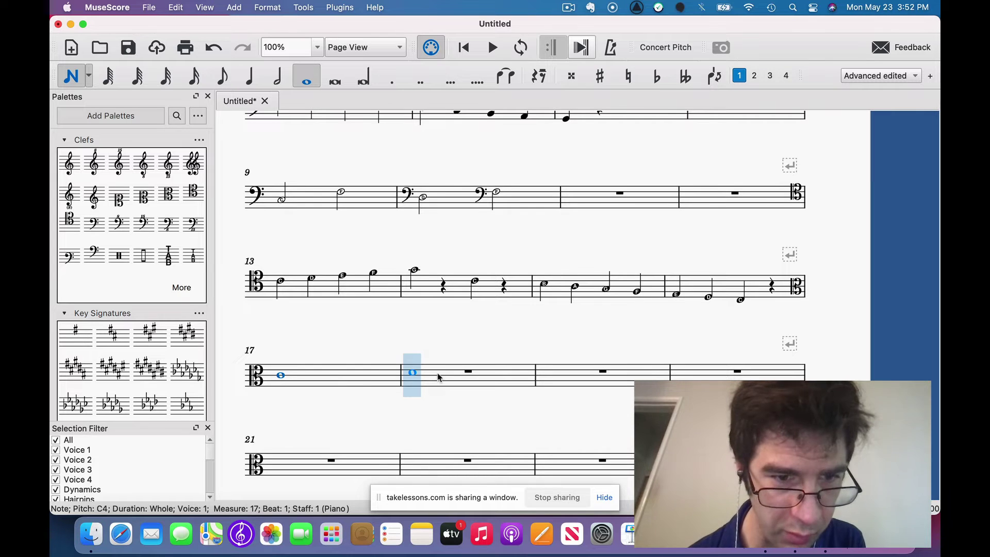
Step: Enter eighth notes F3, G3, A3, B3 and C4 from beat 1 of measure 18
click(225, 83)
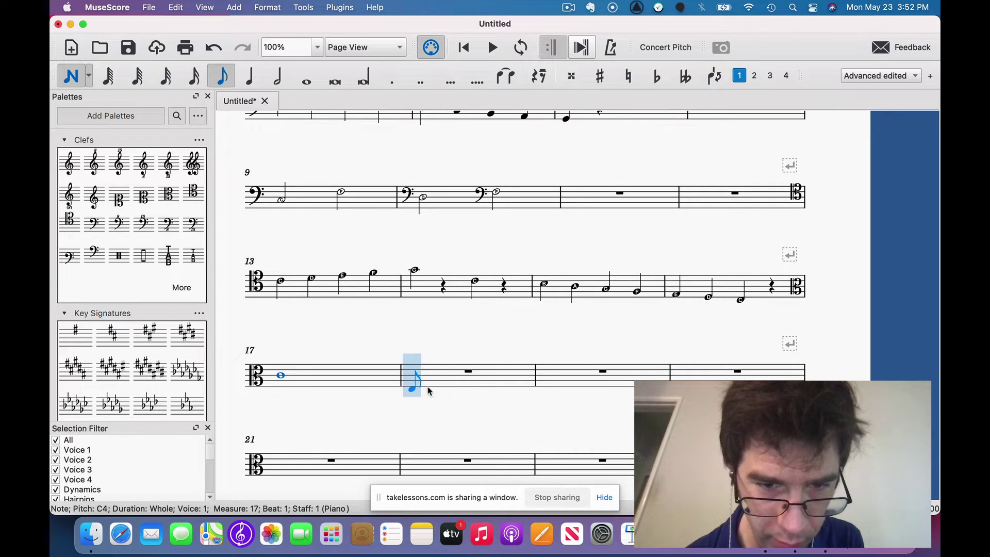
click(428, 391)
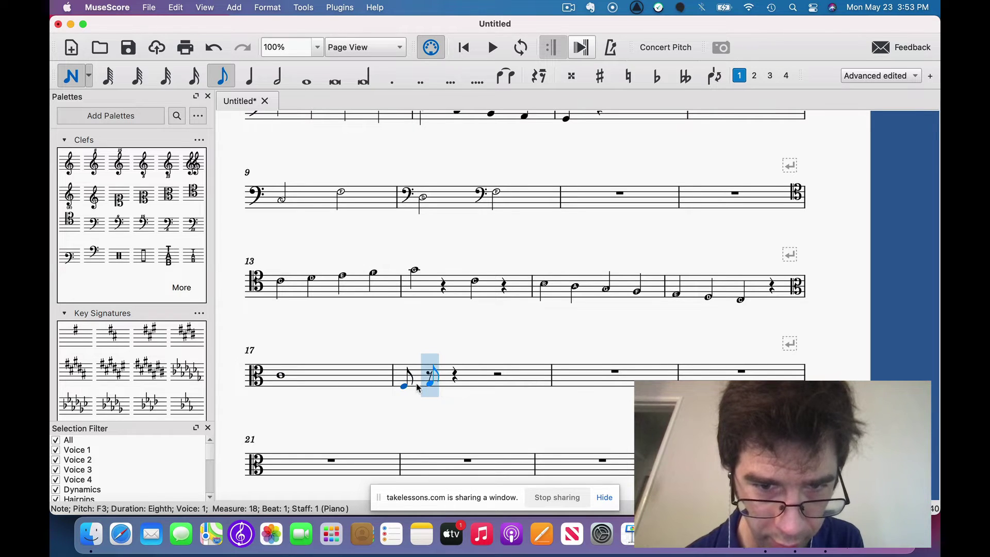
click(419, 385)
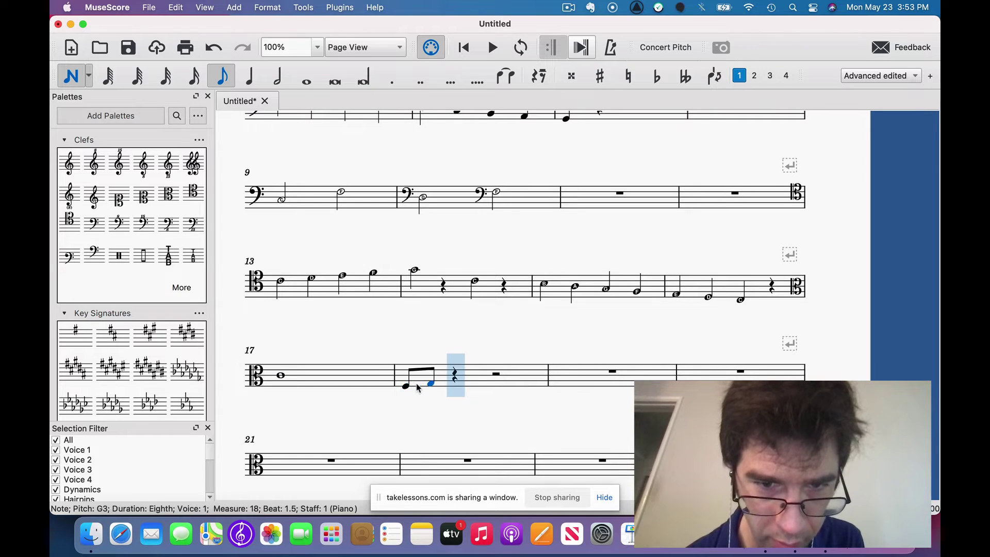
click(452, 382)
click(474, 380)
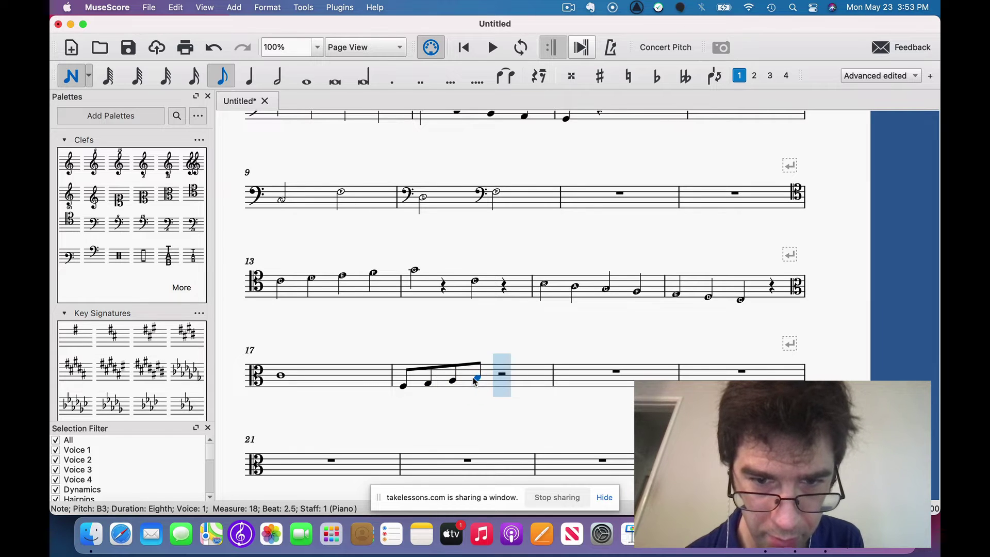
click(495, 378)
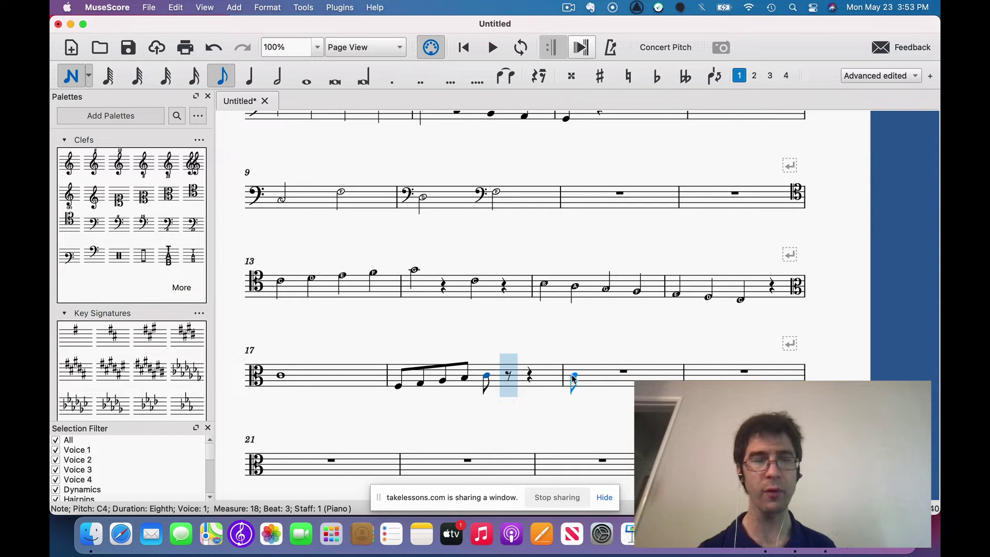
Step: Enter eighth notes C4, D4, E4, F4, G4 and A4 from beat 1 of measure 19
click(574, 379)
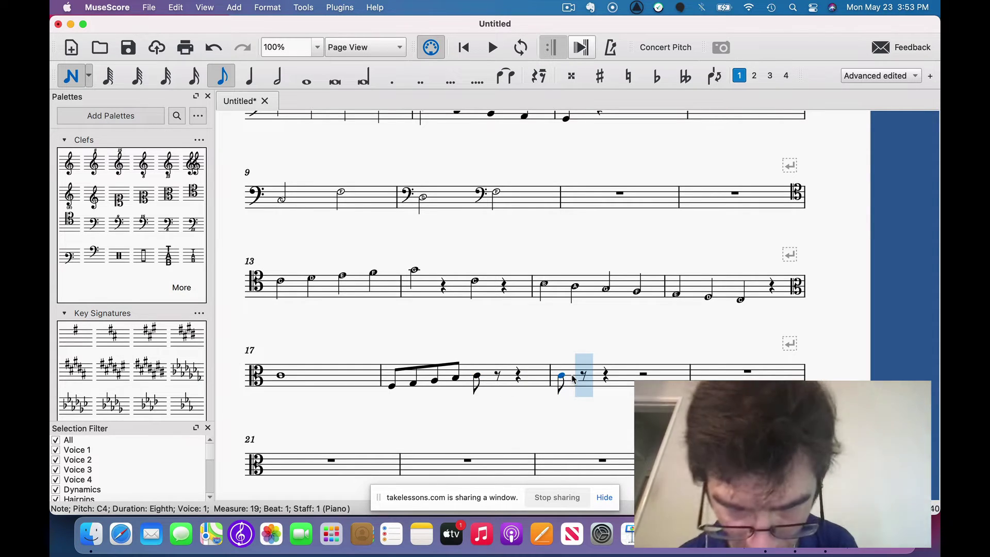
click(583, 372)
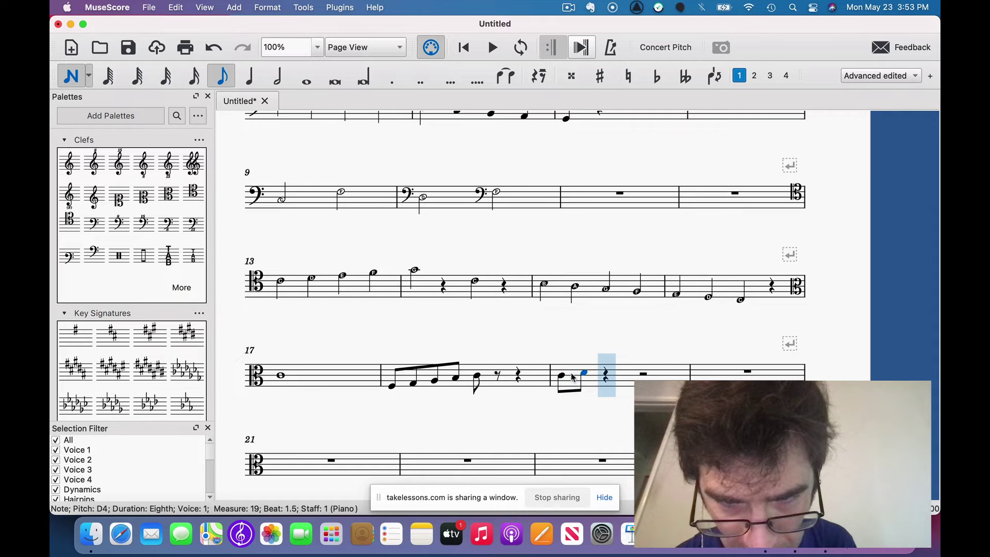
click(604, 370)
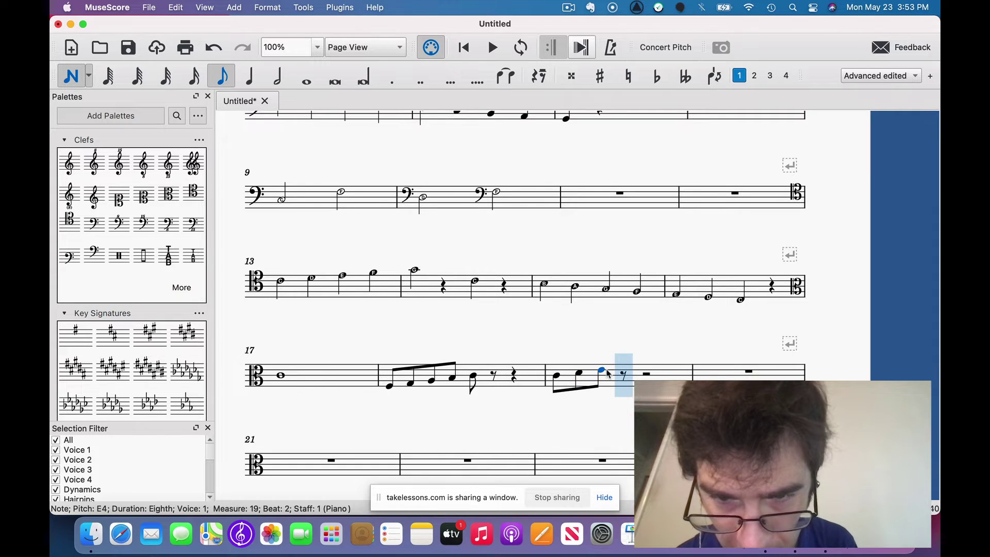
click(624, 368)
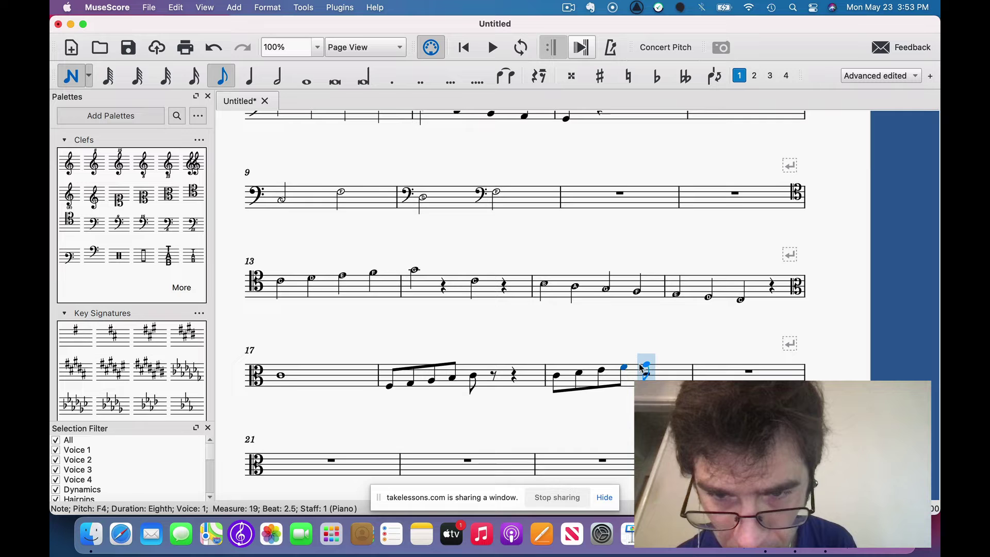
click(641, 366)
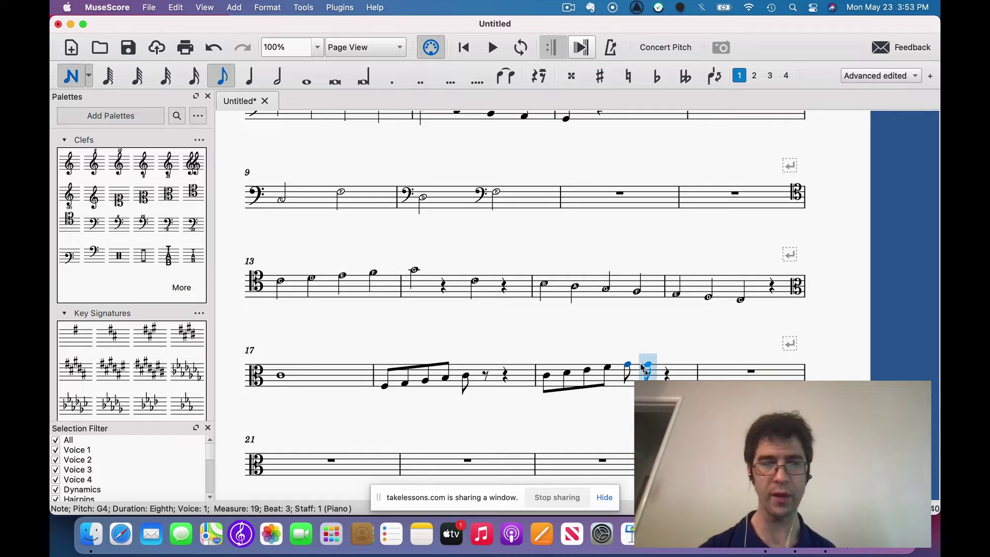
click(643, 364)
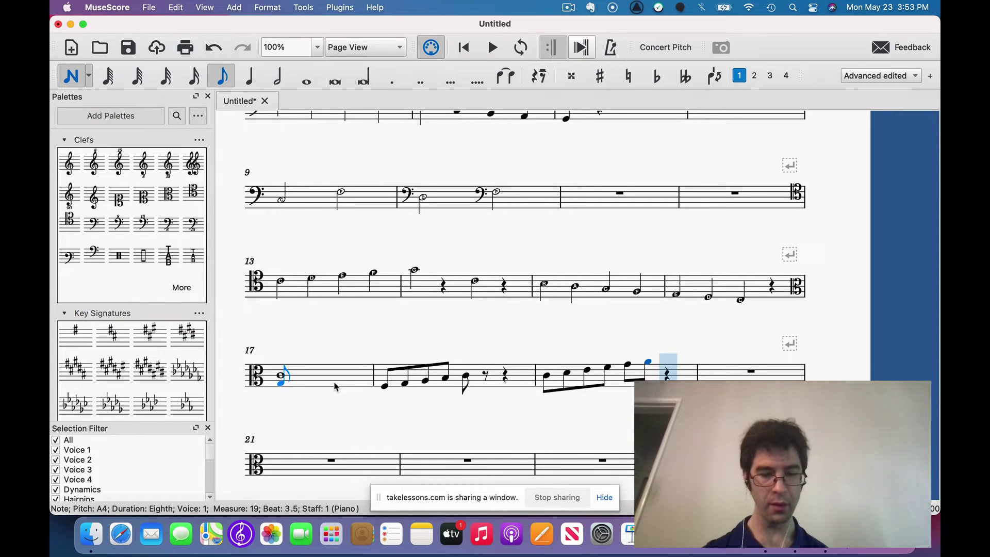
Step: Create a new score titled "Sample Orchestra 2" from the Classical Orchestra template
key(super+n)
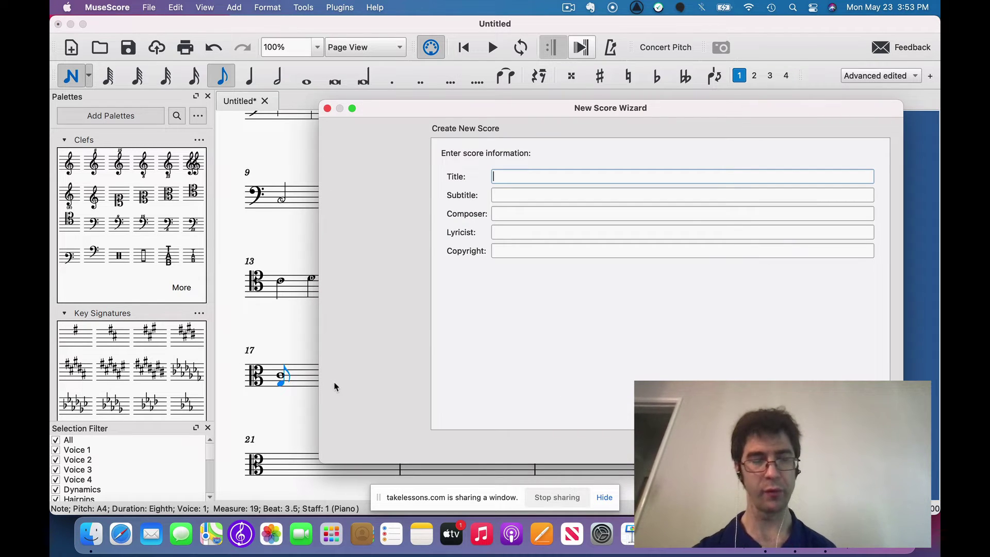
text(Sample)
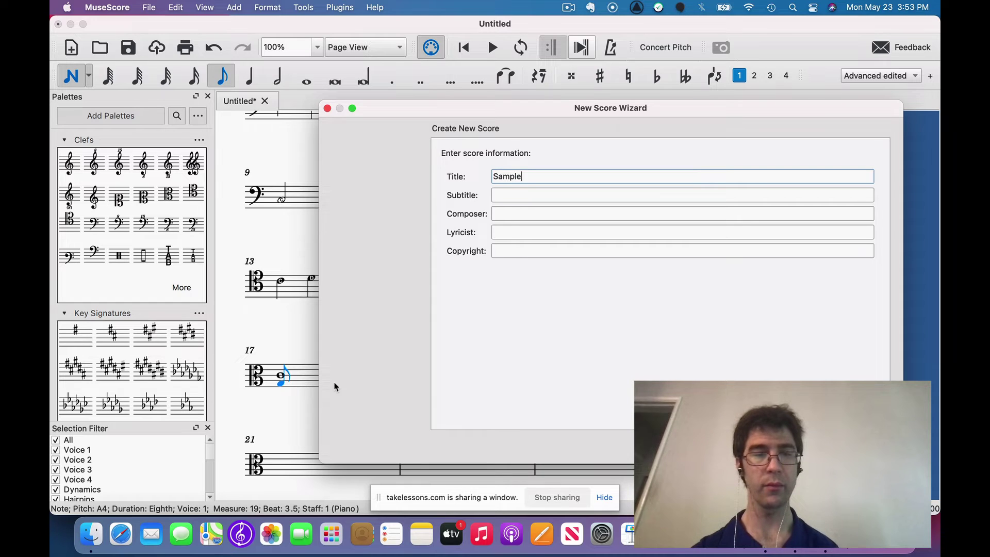
text( Orchestra 2)
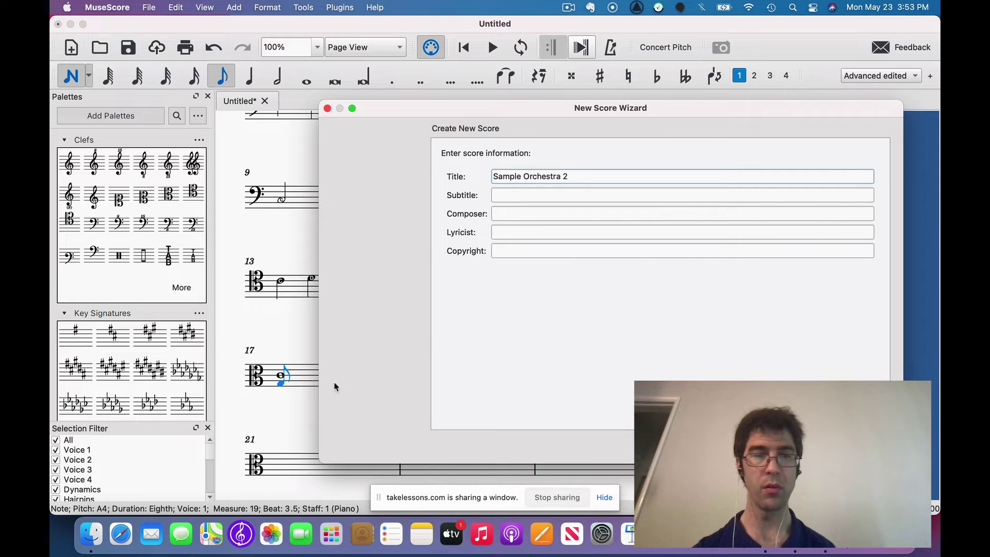
key(Return)
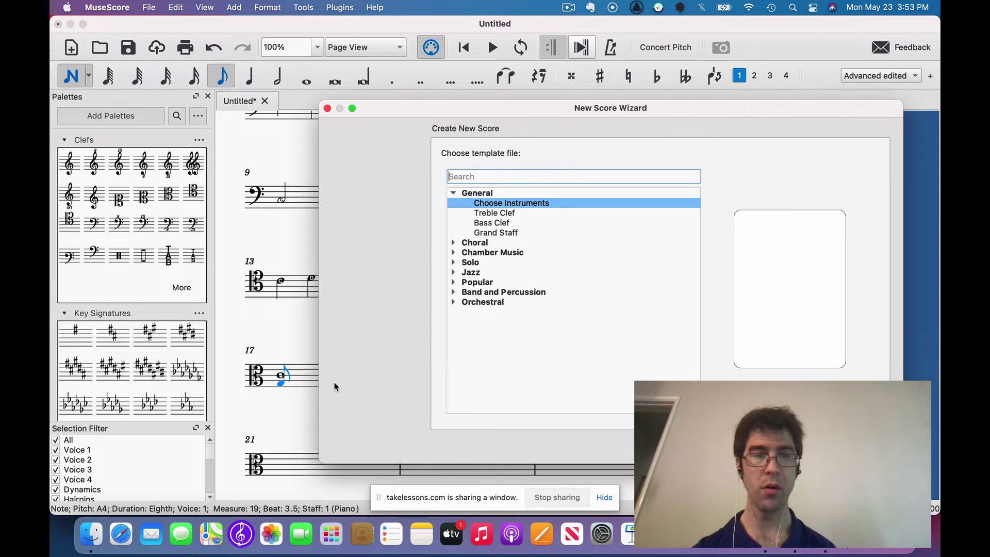
click(483, 302)
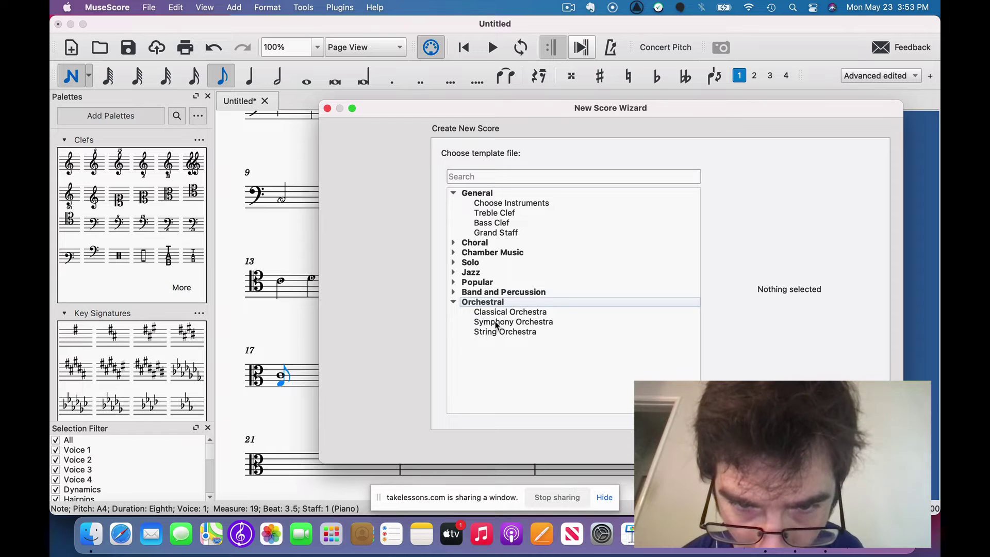
click(497, 323)
click(505, 312)
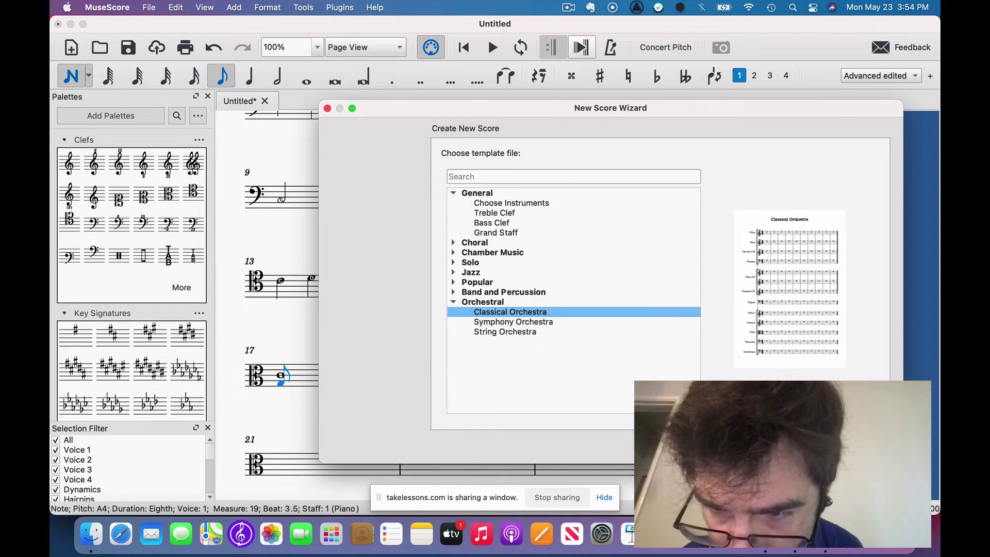
key(Return)
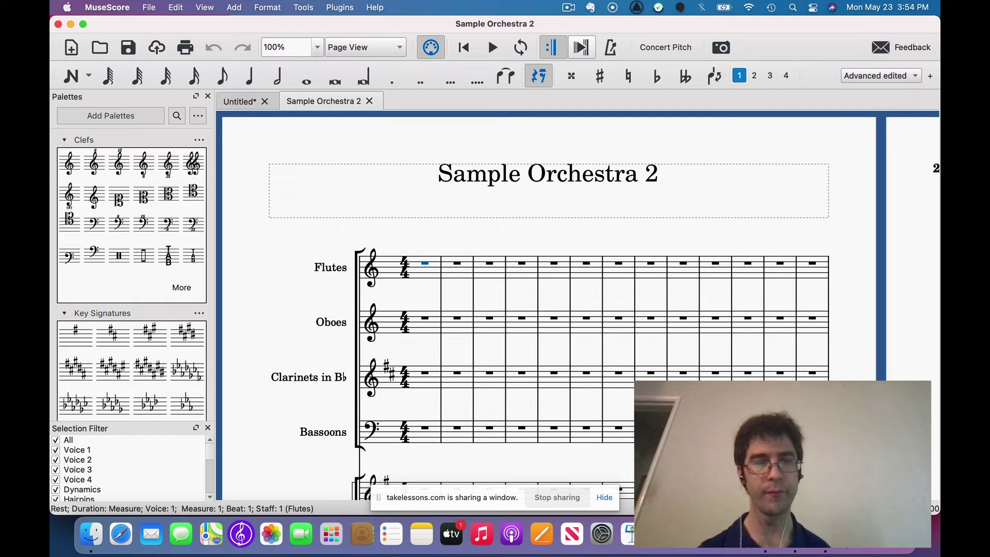
Step: Examine the clefs of the orchestra score's instruments from the flutes down to the violas and violoncellos
scroll(526, 304, down, 5)
scroll(526, 304, down, 3)
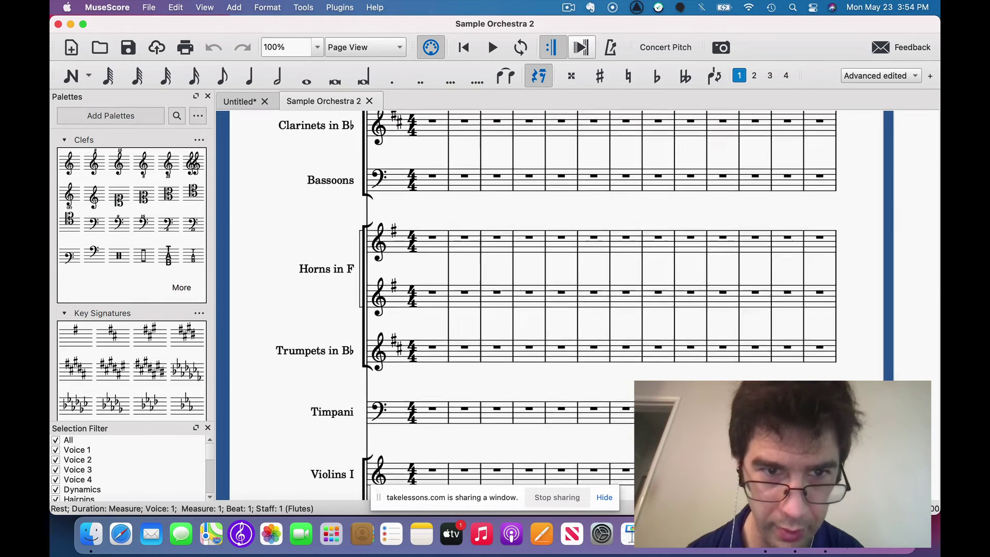
scroll(526, 304, up, 10)
scroll(526, 304, down, 3)
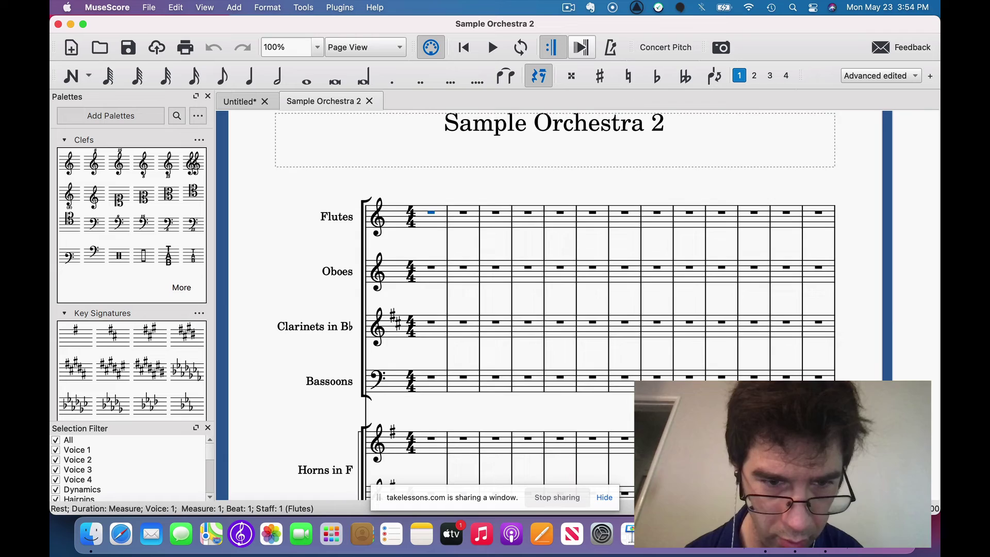
scroll(525, 304, left, 2)
scroll(526, 304, down, 8)
scroll(525, 304, left, 2)
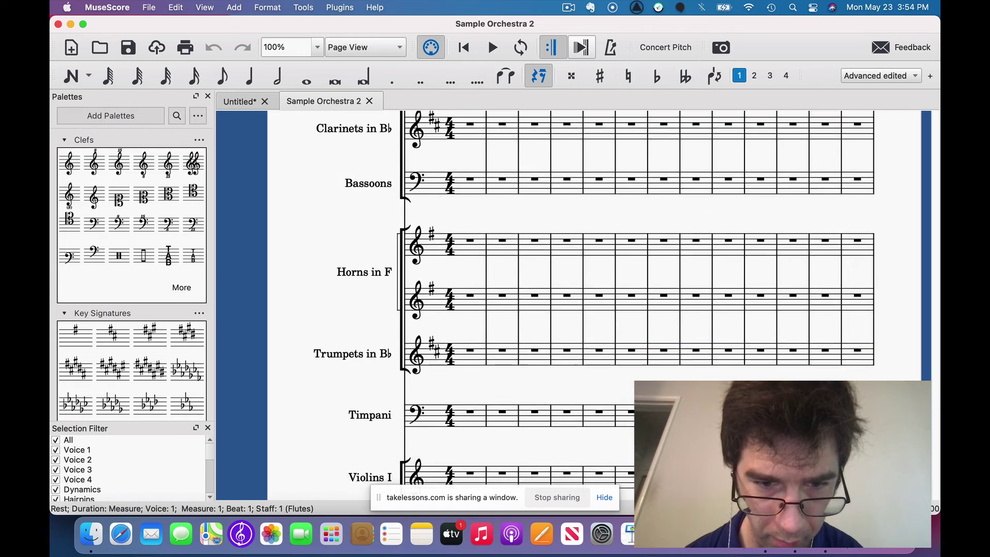
scroll(526, 304, down, 1)
scroll(526, 304, left, 1)
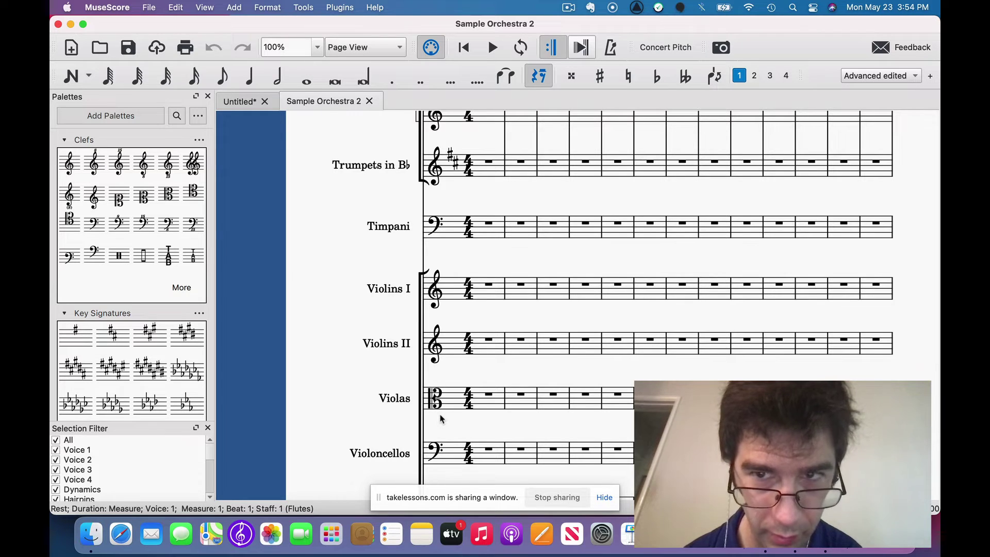
Step: Close the orchestra score, saving it as Sample_Orchestra_2 in the Scores folder in MuseScore 3 format
key(super+n)
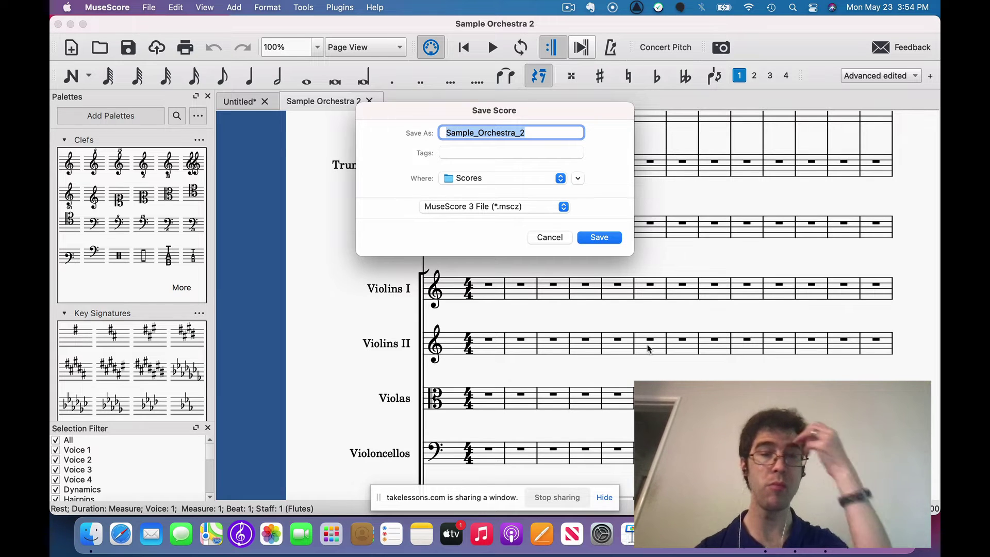
click(614, 239)
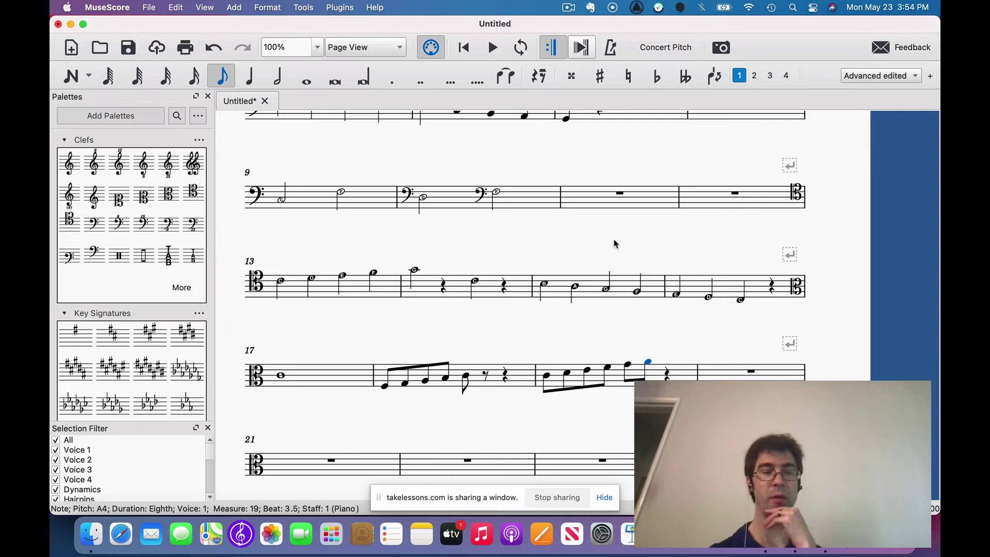
Step: Apply the Pitch Names head scheme to all notes in measures 18 and 19 through the Inspector
click(429, 378)
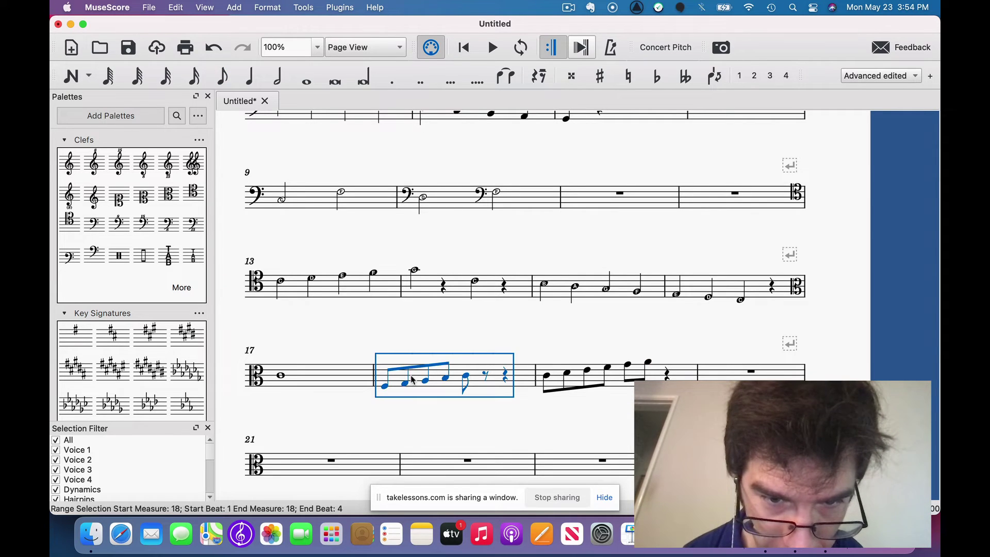
shift+click(674, 374)
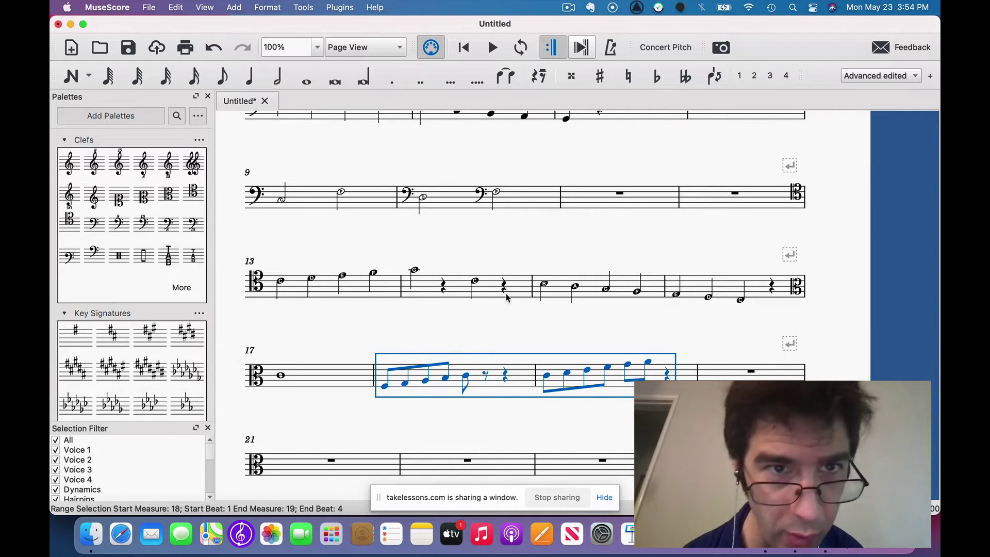
click(205, 7)
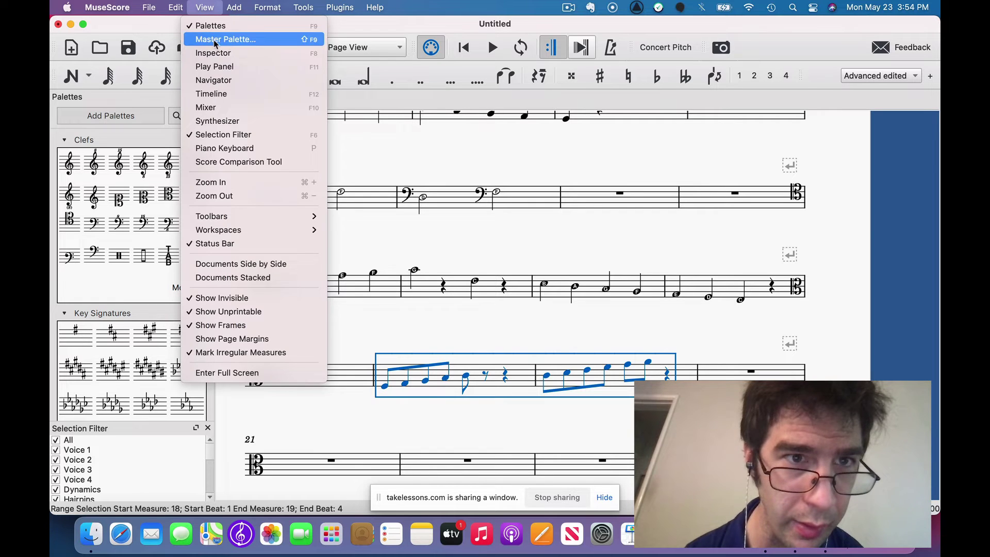
click(214, 52)
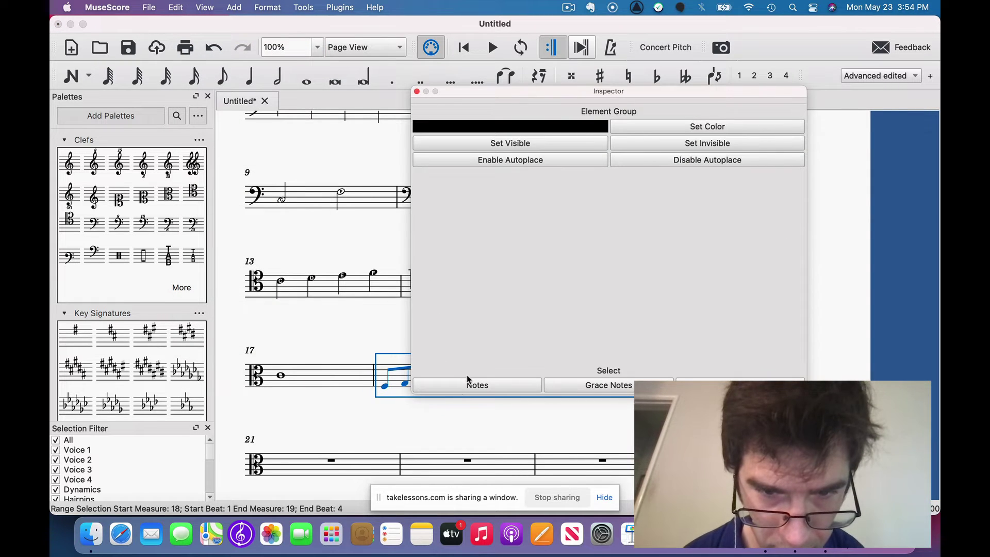
click(470, 386)
click(482, 383)
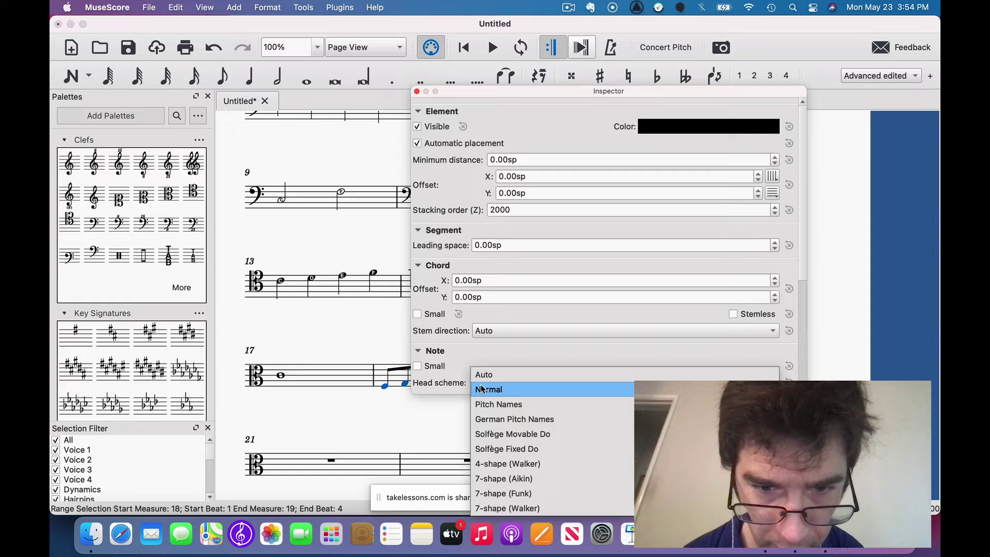
click(485, 404)
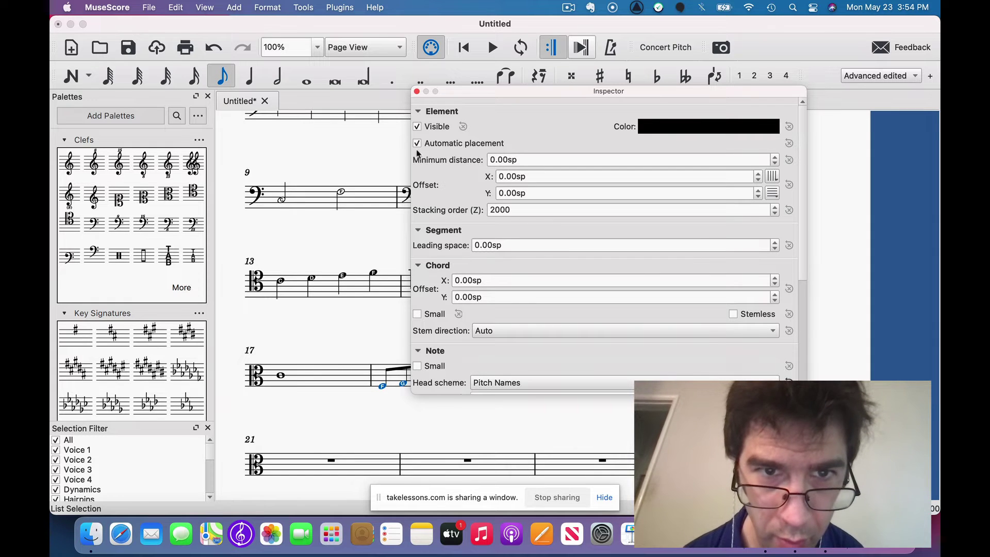
Step: Close the Inspector and apply the mezzo-soprano clef at the start of measure 21
click(416, 92)
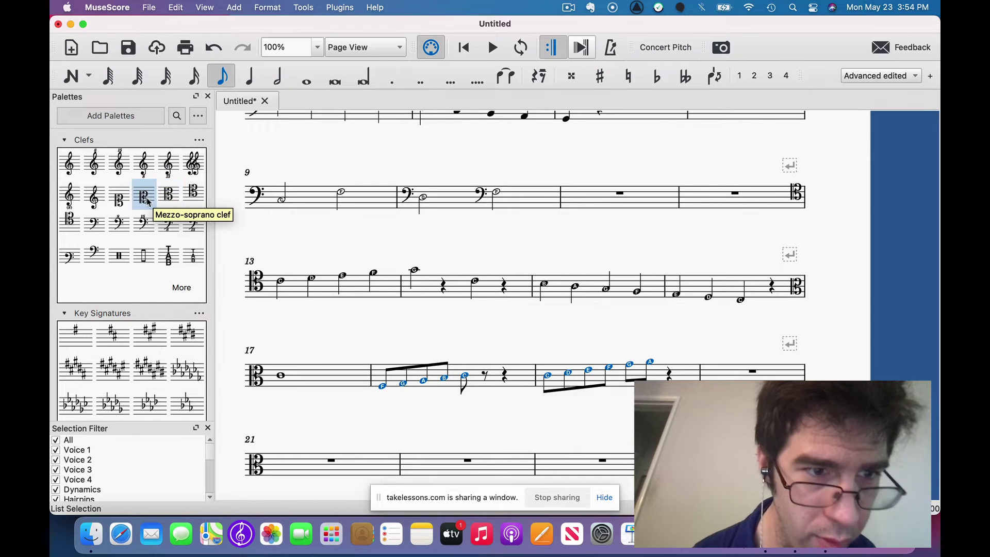
drag(147, 201, 298, 469)
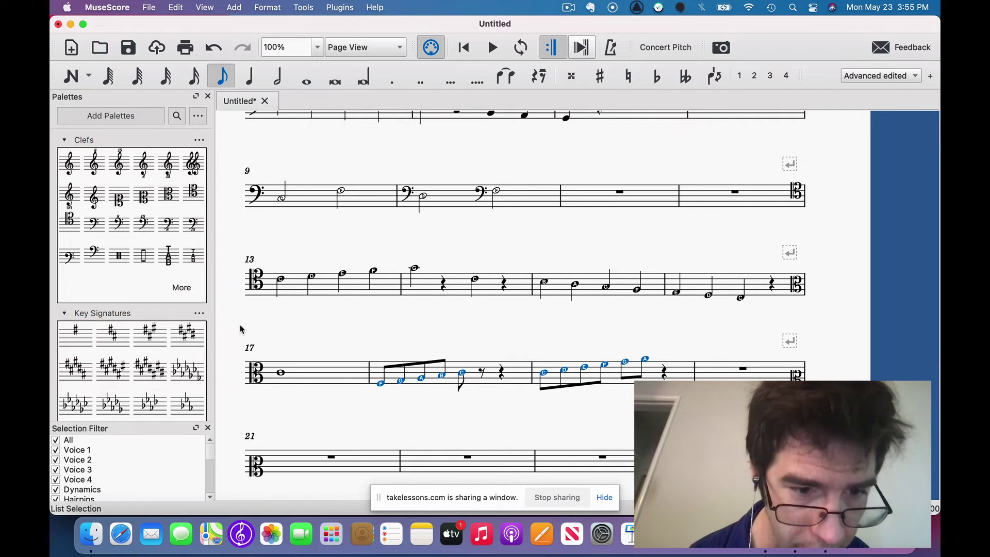
Step: Fill measure 21 with the eighth notes A3, C4, A3, B3, C4, D4, E4 and F4
click(70, 78)
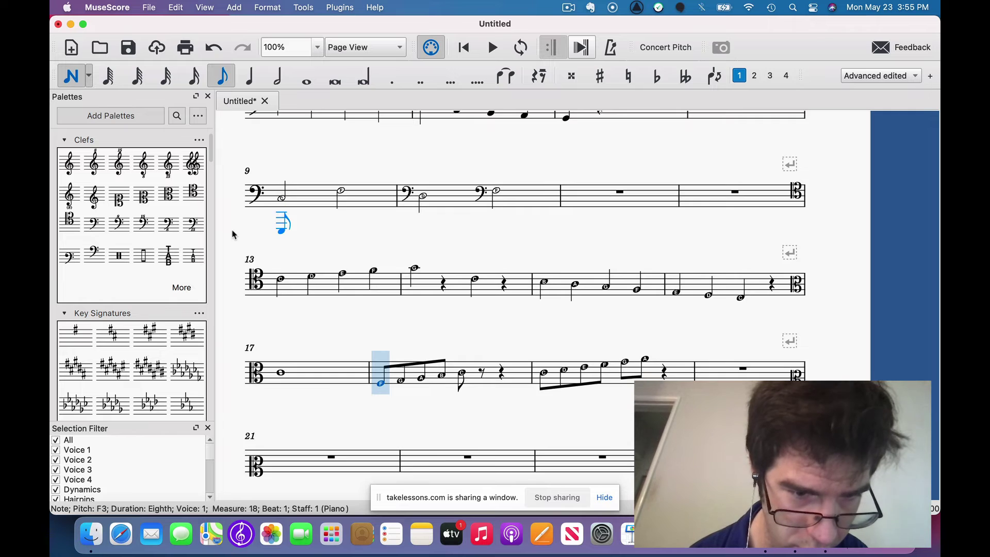
scroll(232, 232, down, 2)
scroll(232, 235, down, 1)
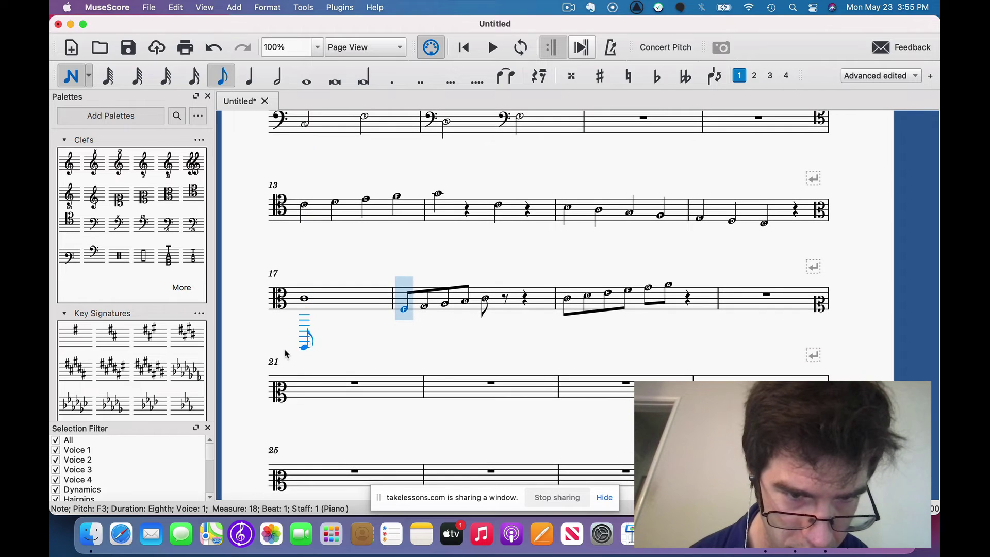
click(298, 399)
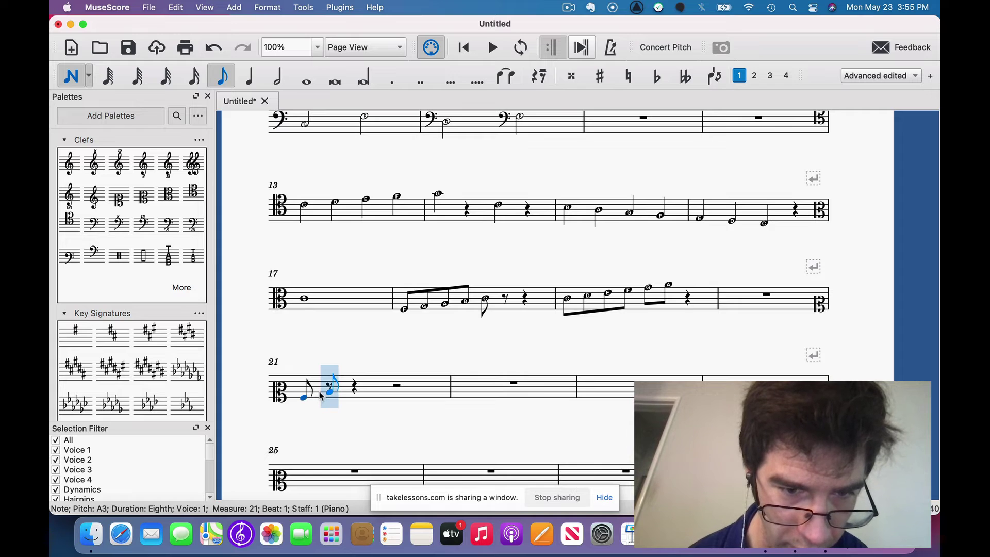
click(320, 395)
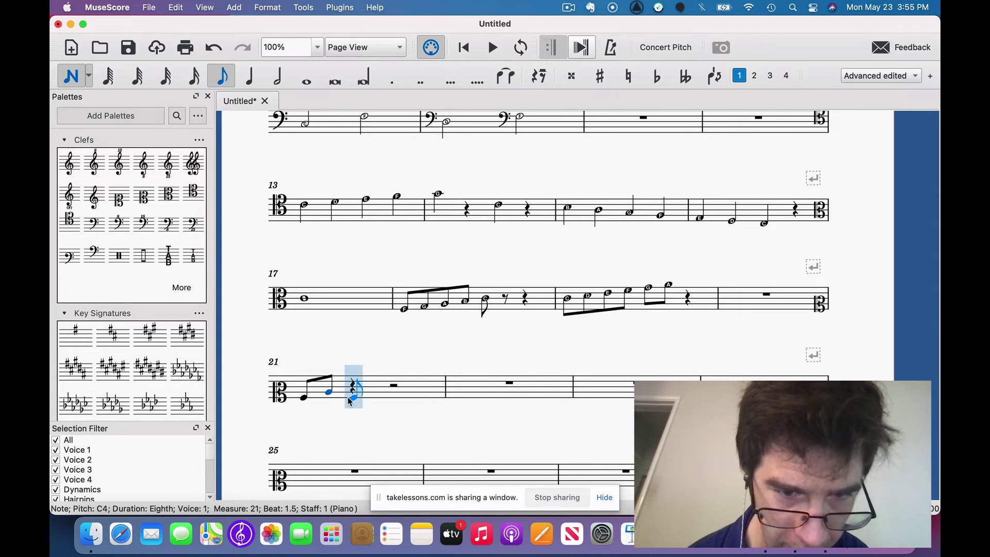
click(348, 397)
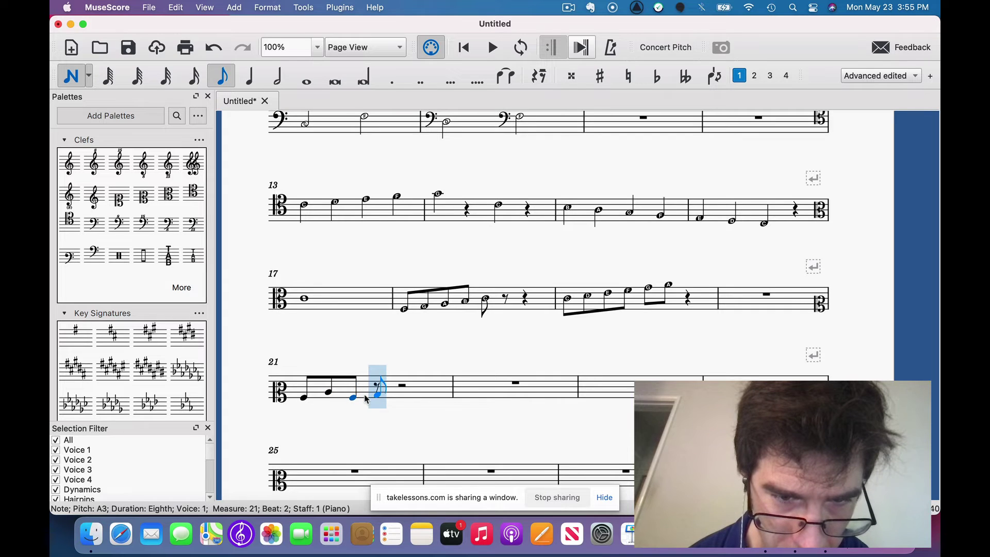
click(367, 395)
click(393, 395)
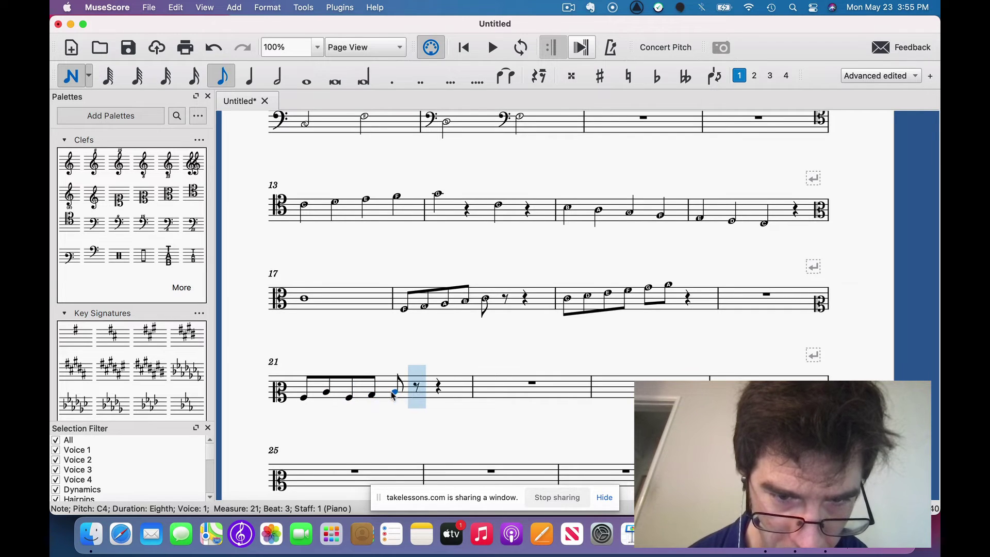
click(415, 386)
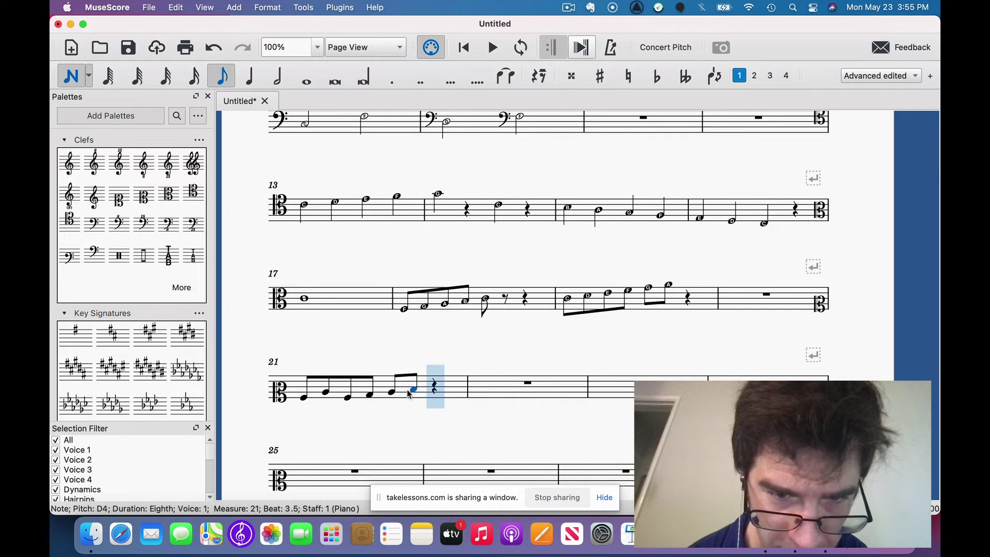
click(434, 382)
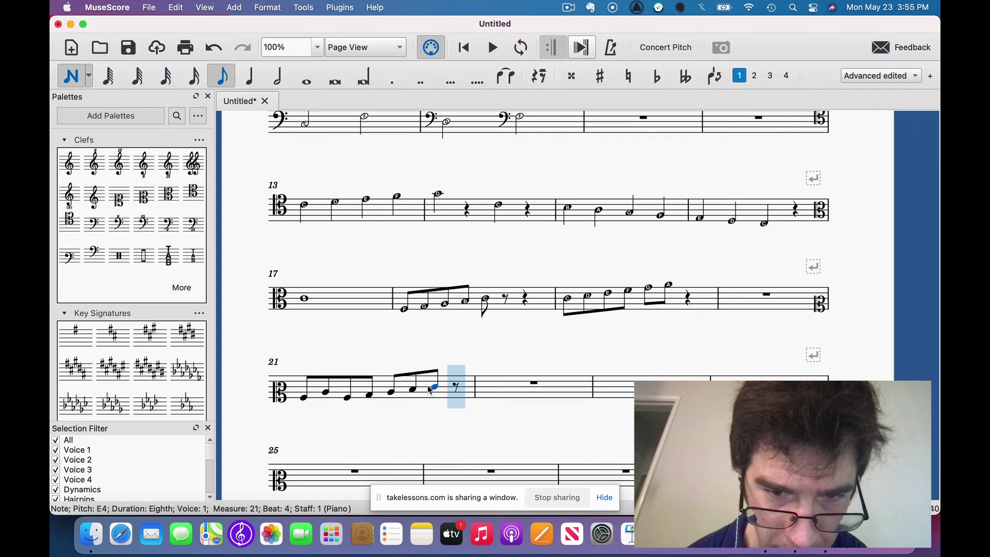
click(457, 383)
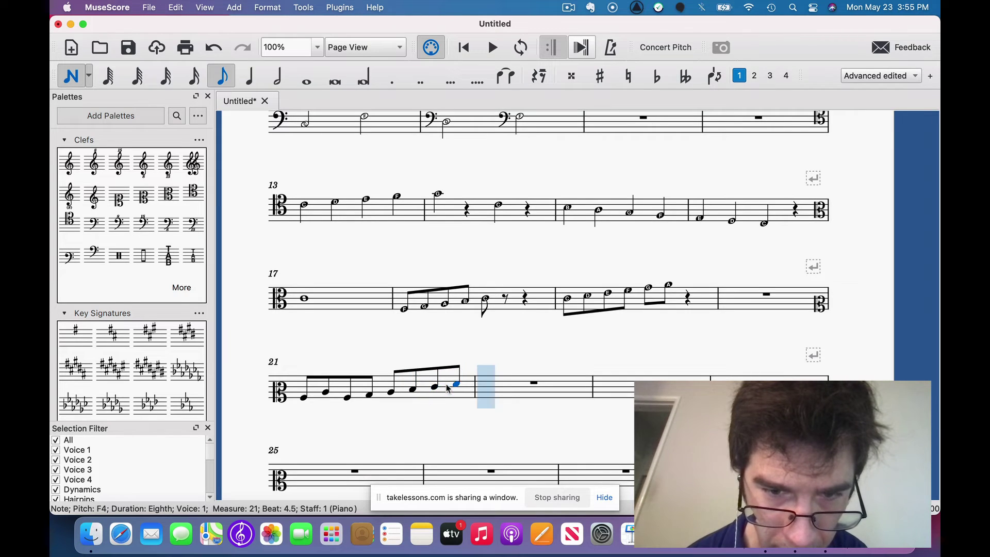
Step: Enter the eighth notes G4, A4 and B4 at the start of measure 22
click(481, 382)
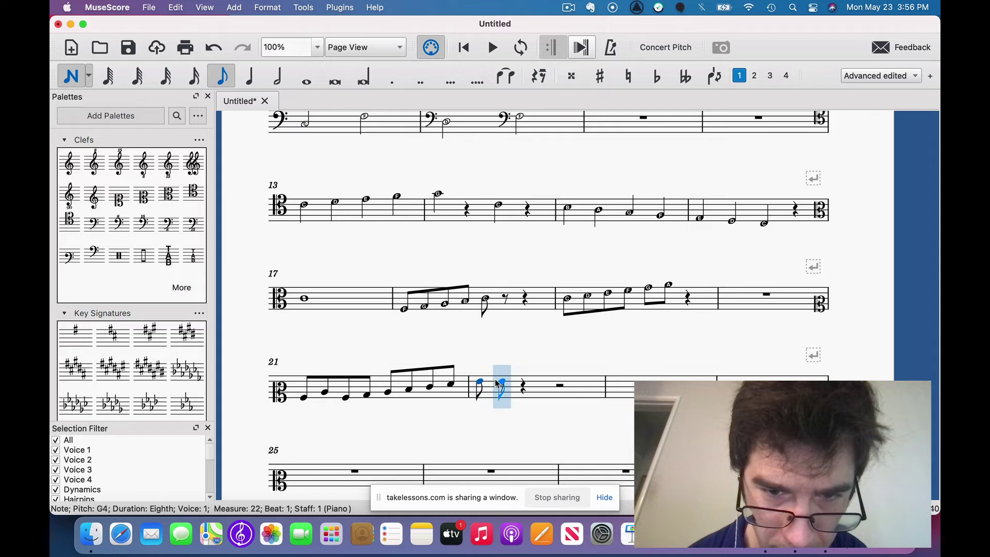
click(499, 380)
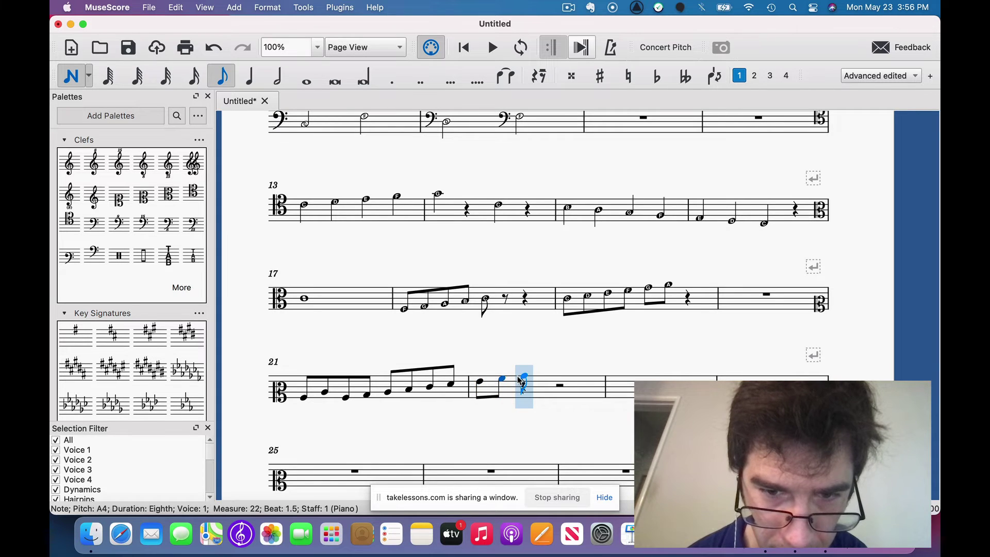
click(520, 377)
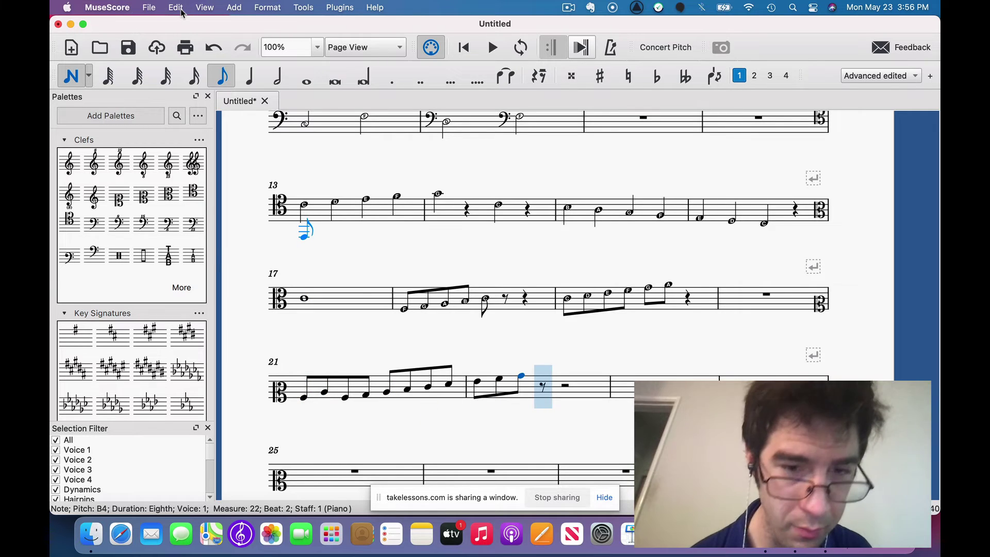
Step: Apply the Pitch Names head scheme to all notes in measure 21 through the Inspector, then close it
click(202, 7)
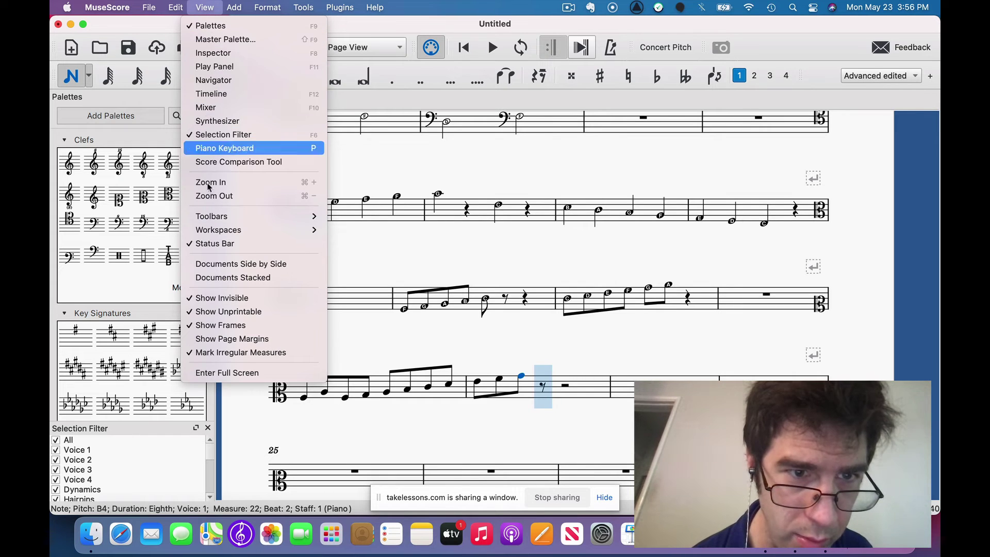
click(214, 53)
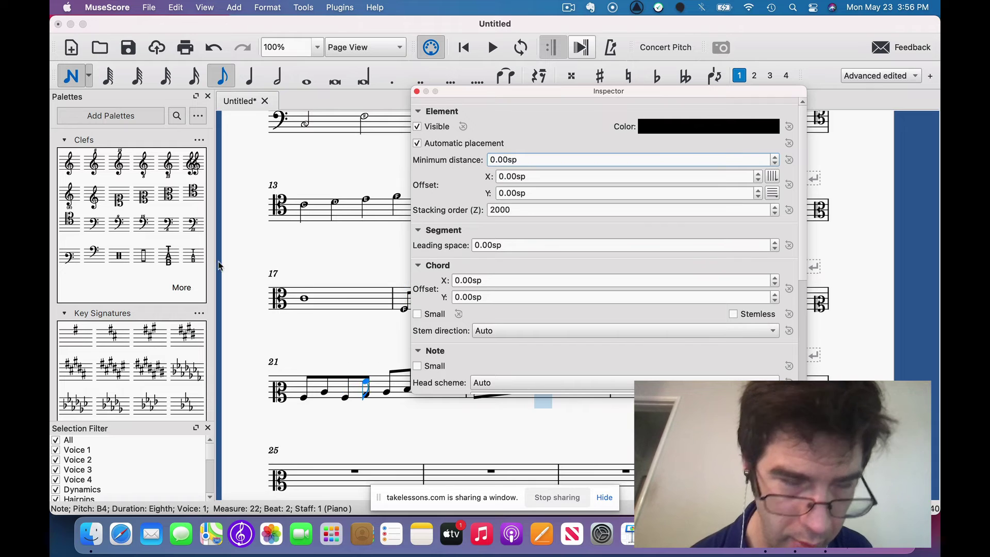
click(70, 81)
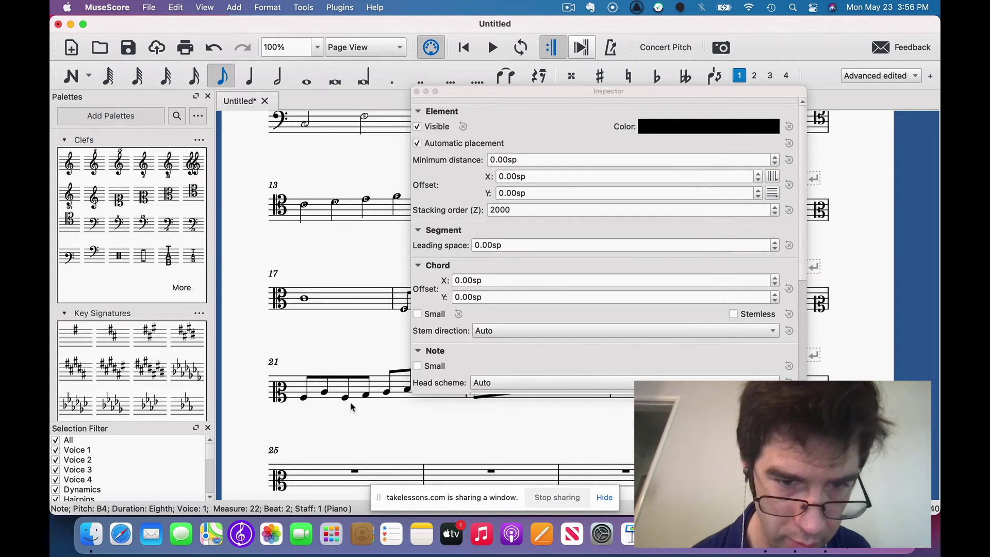
click(378, 392)
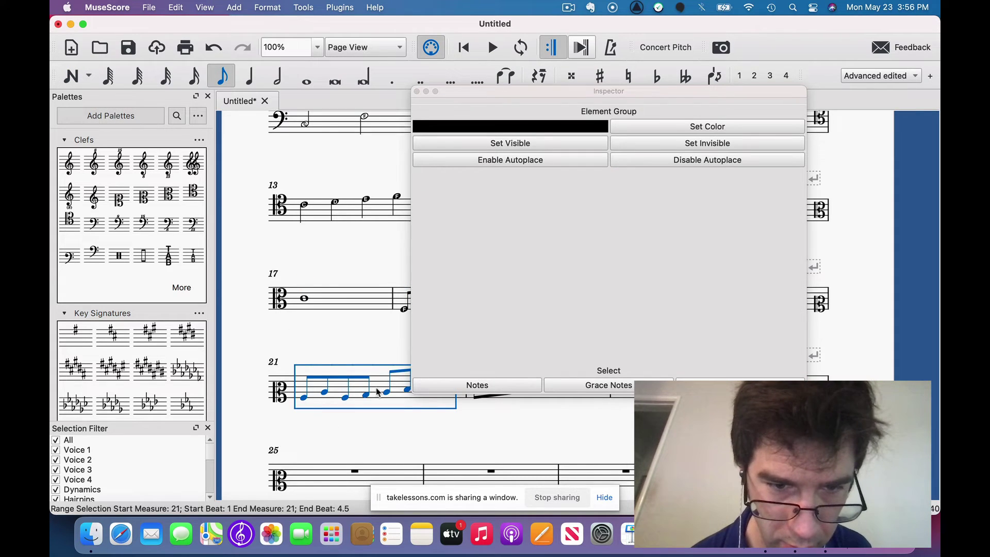
click(479, 385)
click(484, 384)
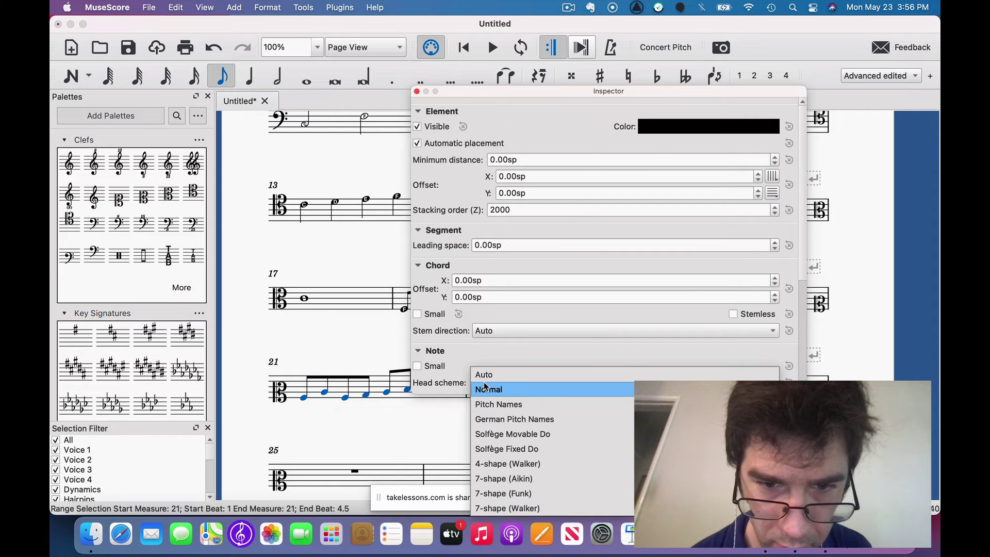
click(487, 404)
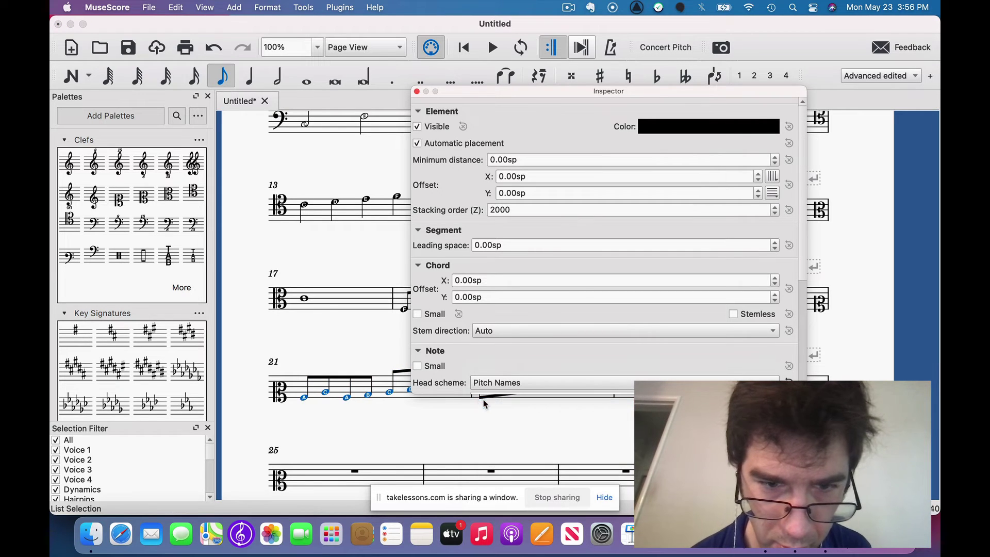
click(370, 323)
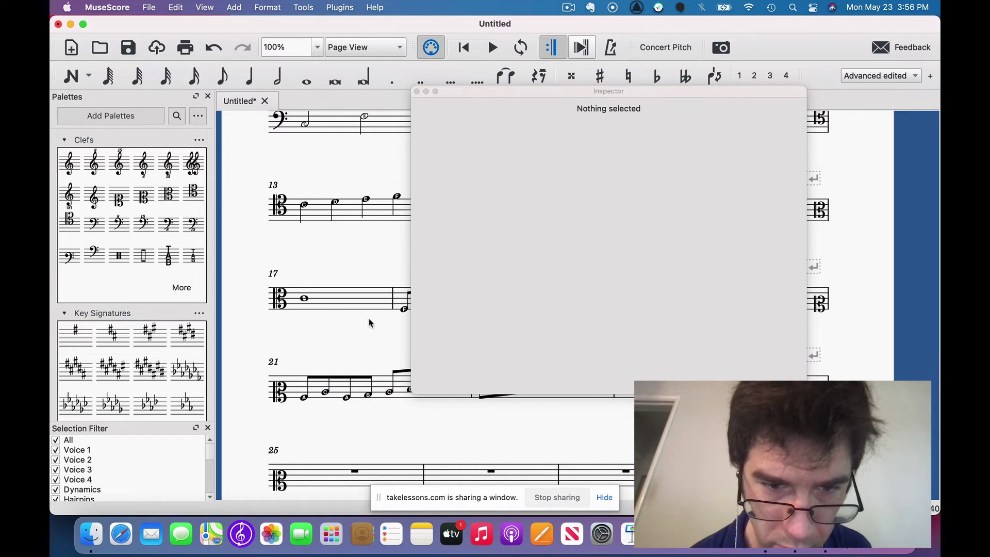
click(417, 91)
Step: Apply the Pitch Names head scheme to the three notes in measure 22 through the Inspector, then close it
click(503, 388)
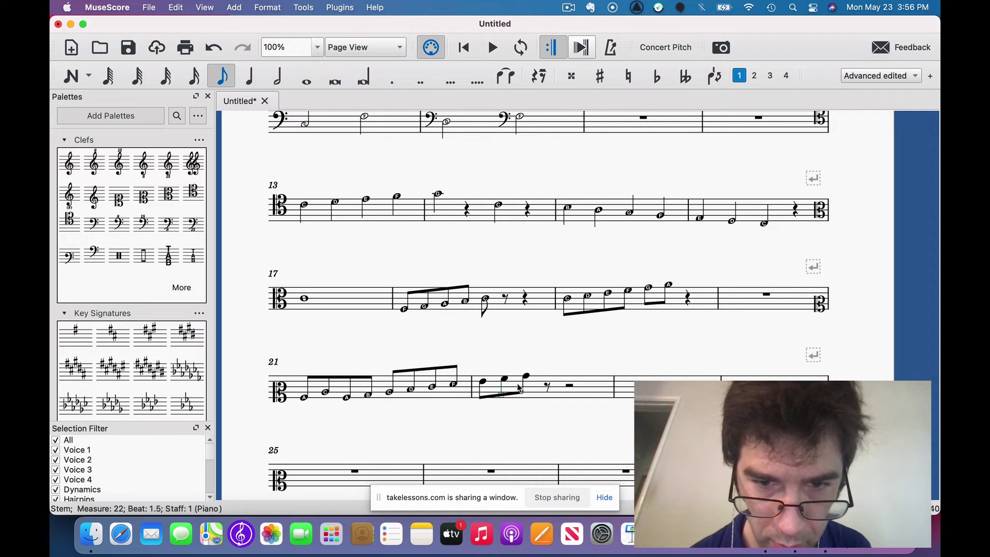
click(534, 391)
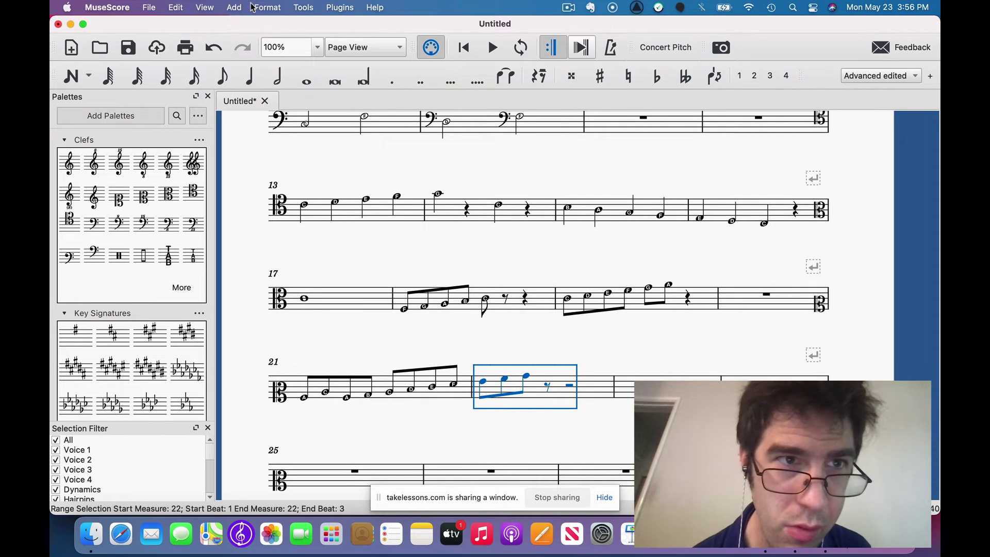
click(204, 7)
click(212, 52)
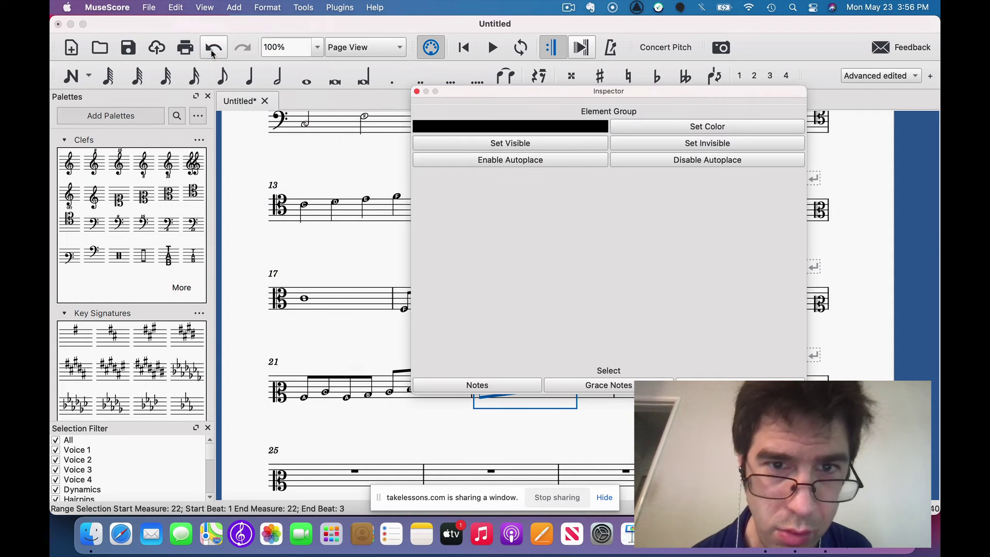
click(484, 386)
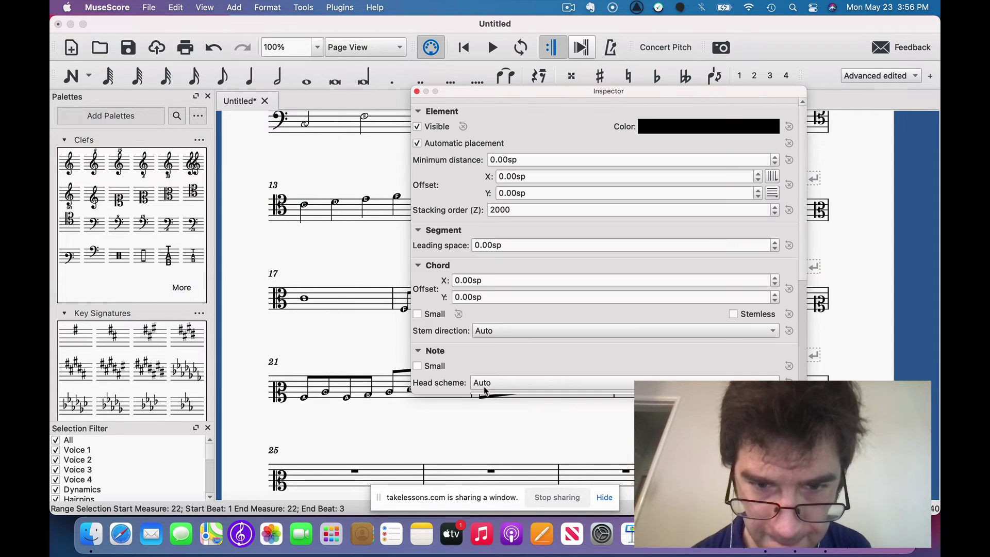
click(486, 383)
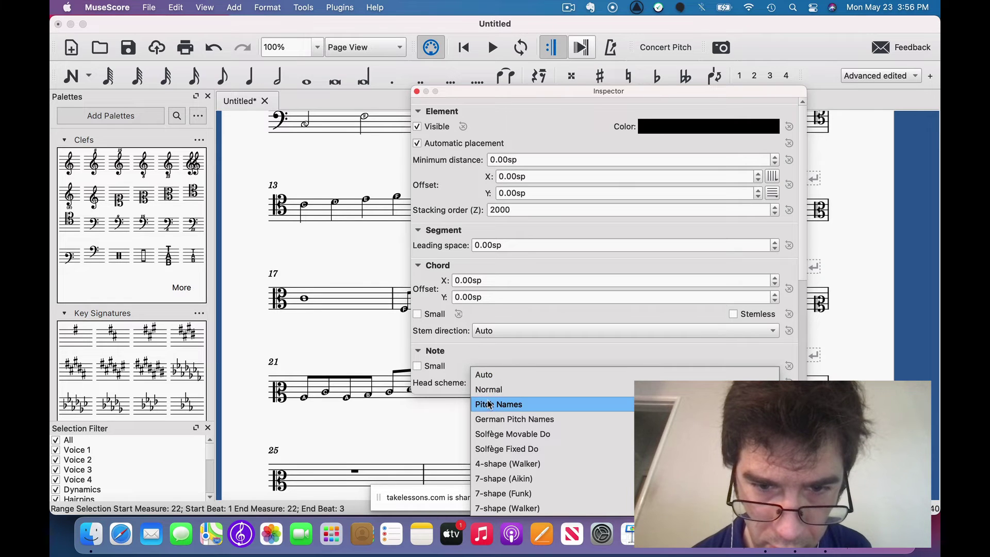
click(497, 404)
click(417, 92)
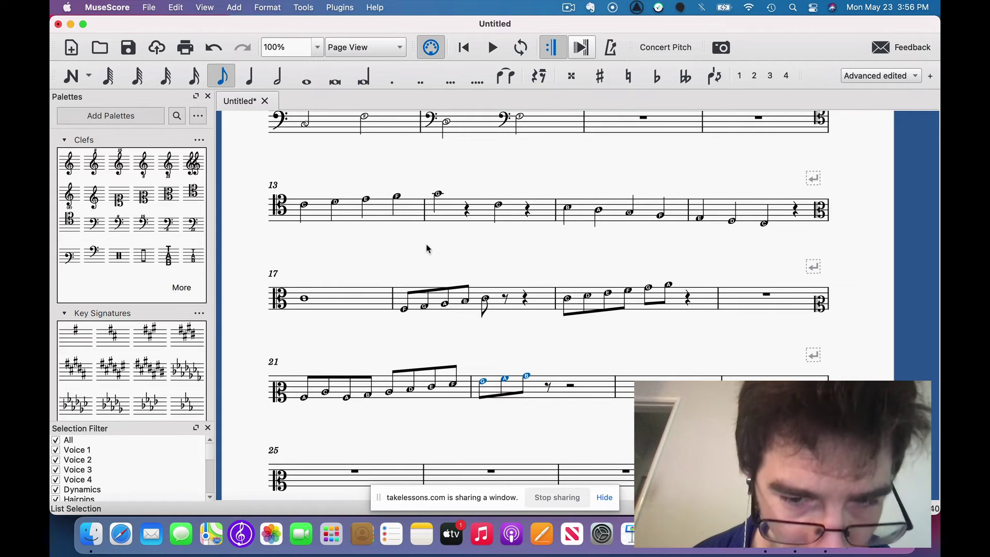
Step: Apply the soprano clef at the start of measure 25
scroll(428, 242, down, 5)
scroll(428, 248, up, 1)
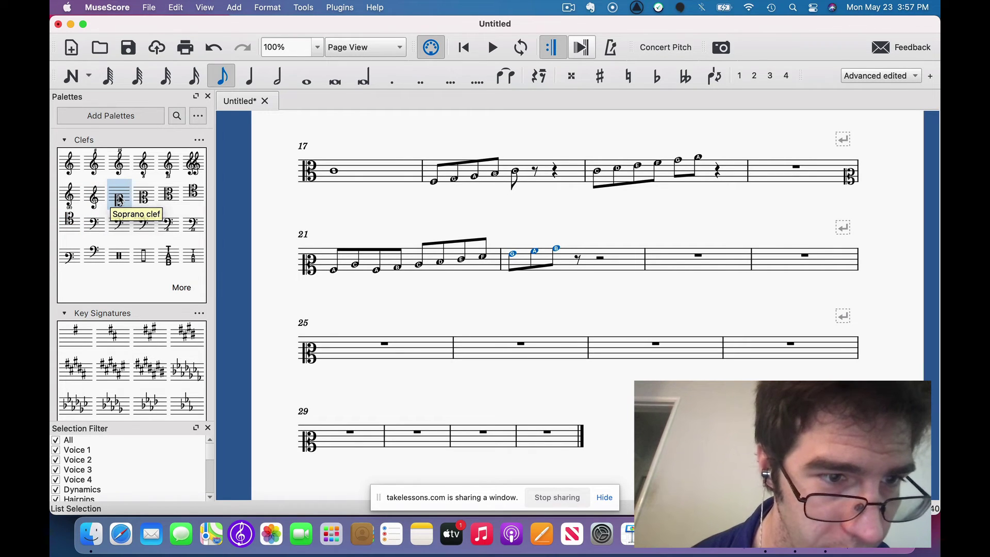
drag(120, 200, 338, 353)
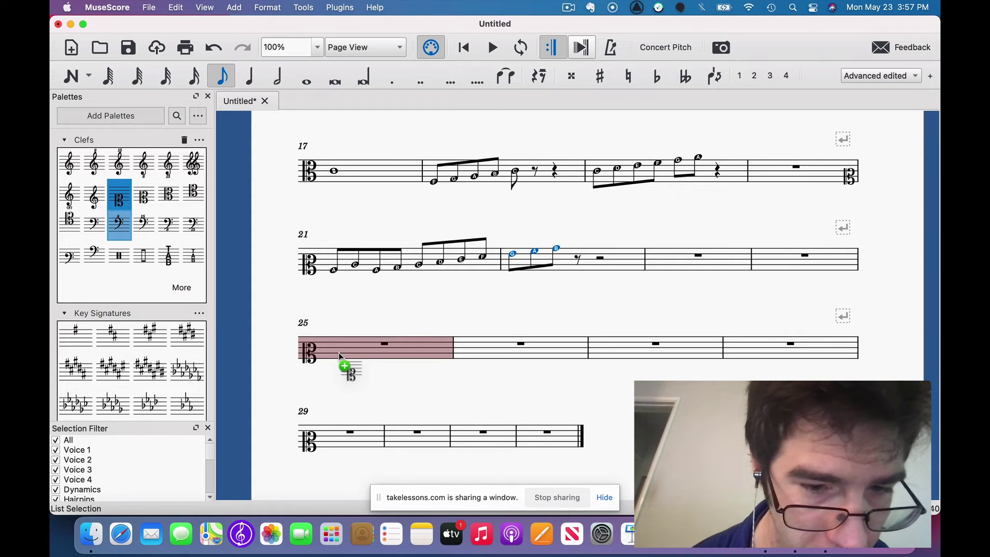
drag(339, 354, 339, 353)
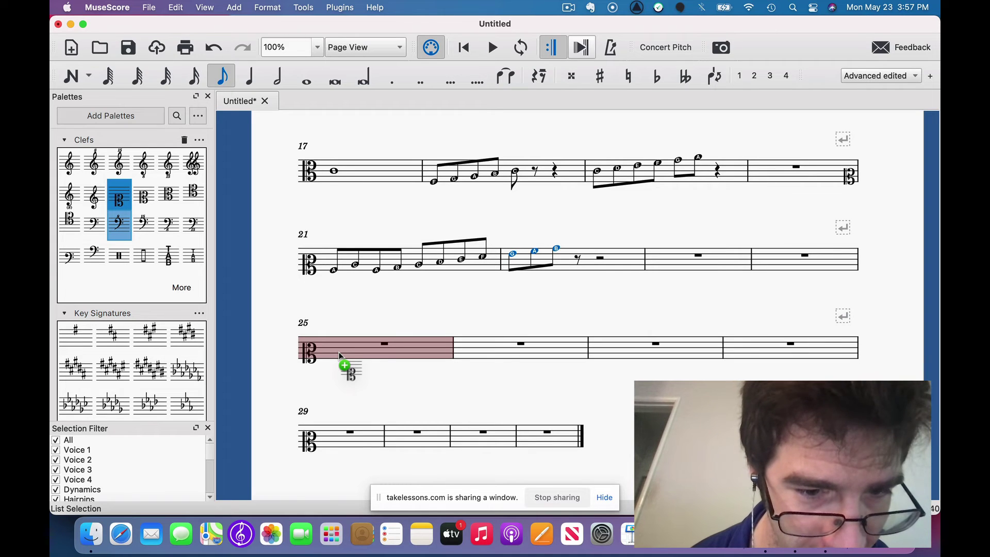
drag(339, 354, 338, 355)
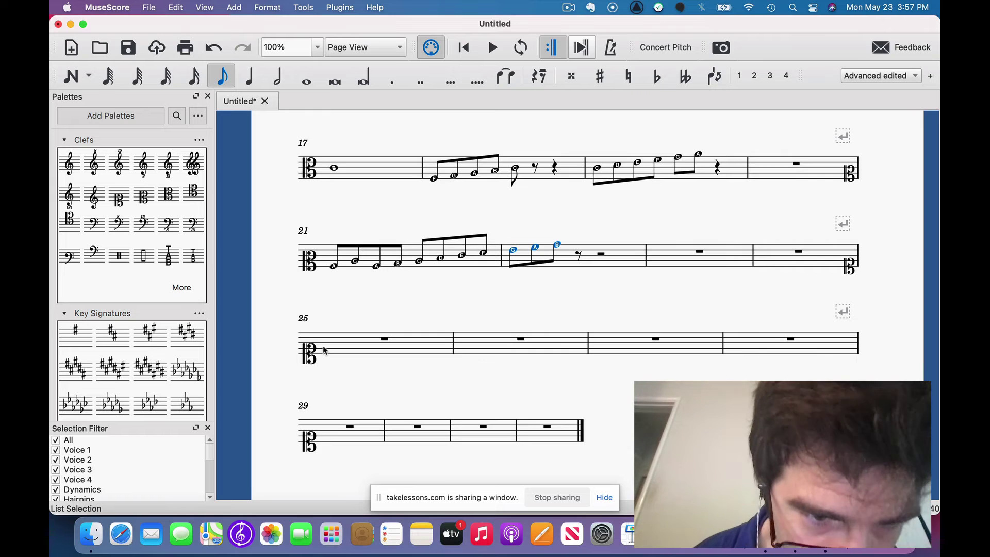
click(311, 359)
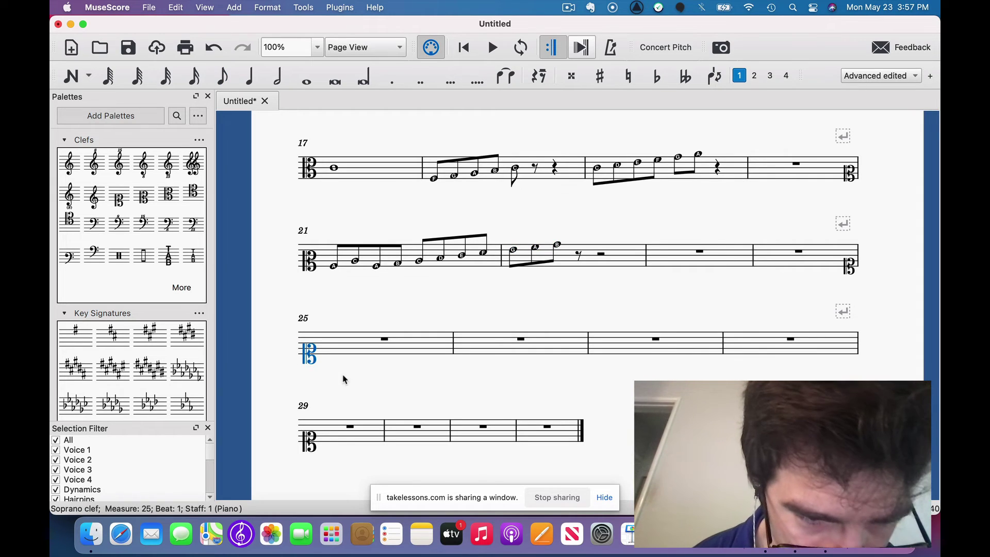
key(Escape)
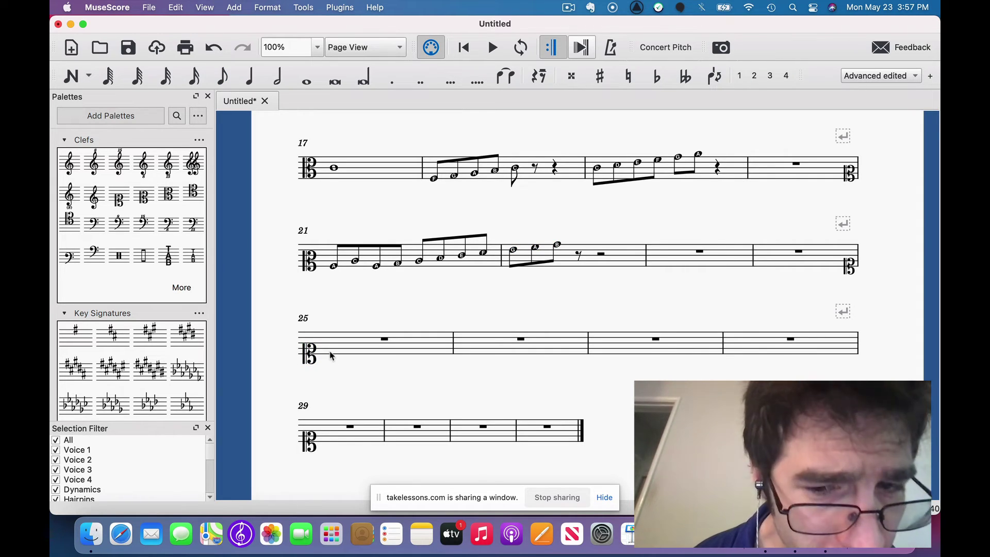
click(332, 357)
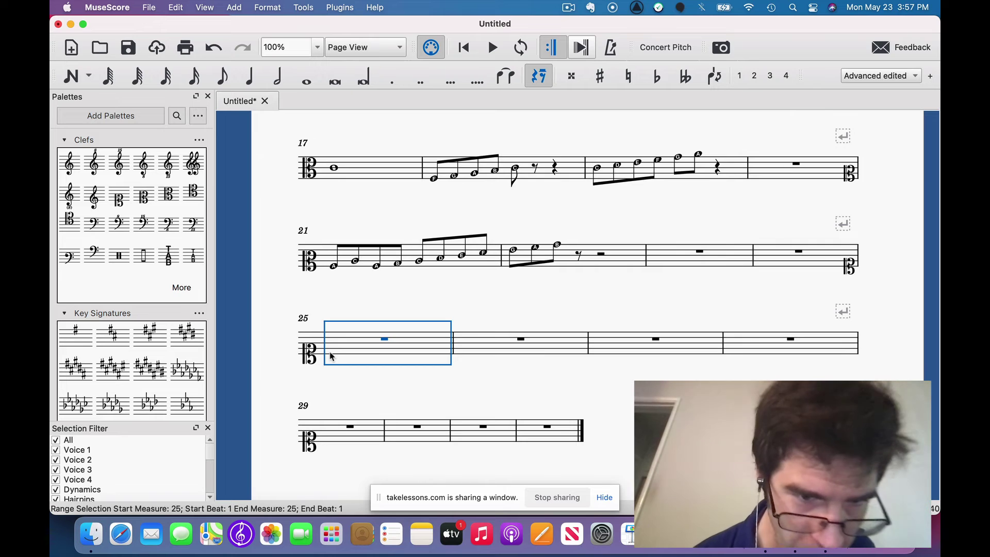
key(3)
key(0)
key(0)
key(4)
key(0)
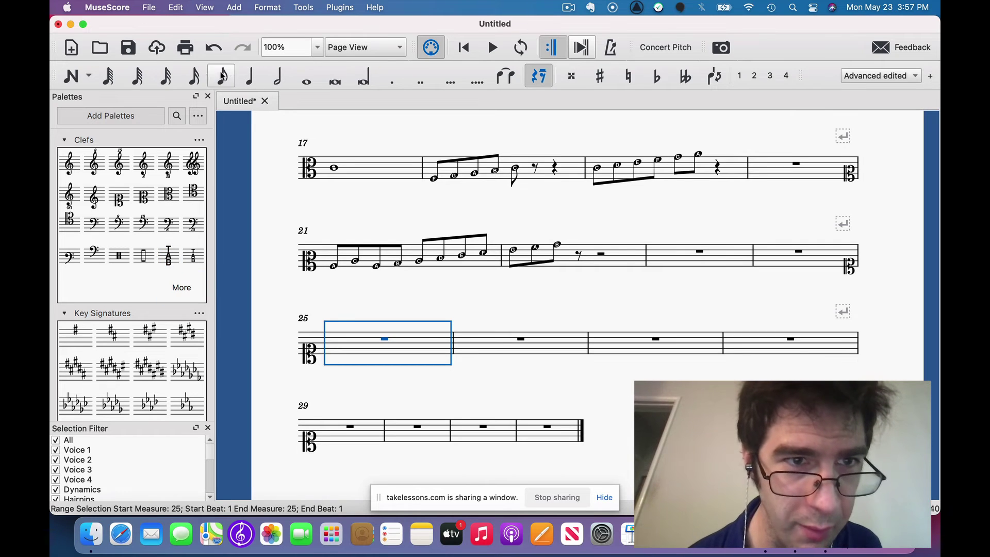
key(Escape)
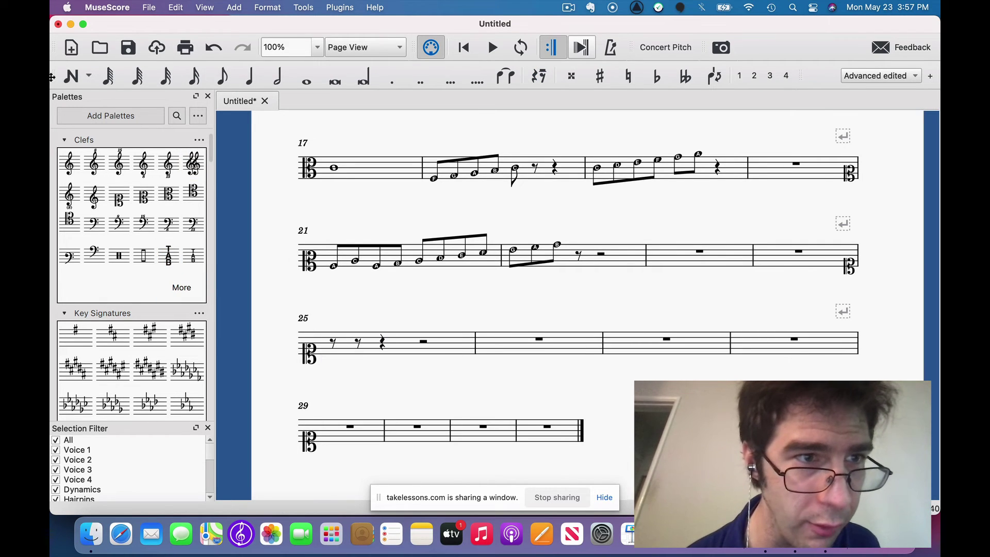
Step: Enter the quarter notes C4, D4, E4 and F4 in measure 25
click(71, 76)
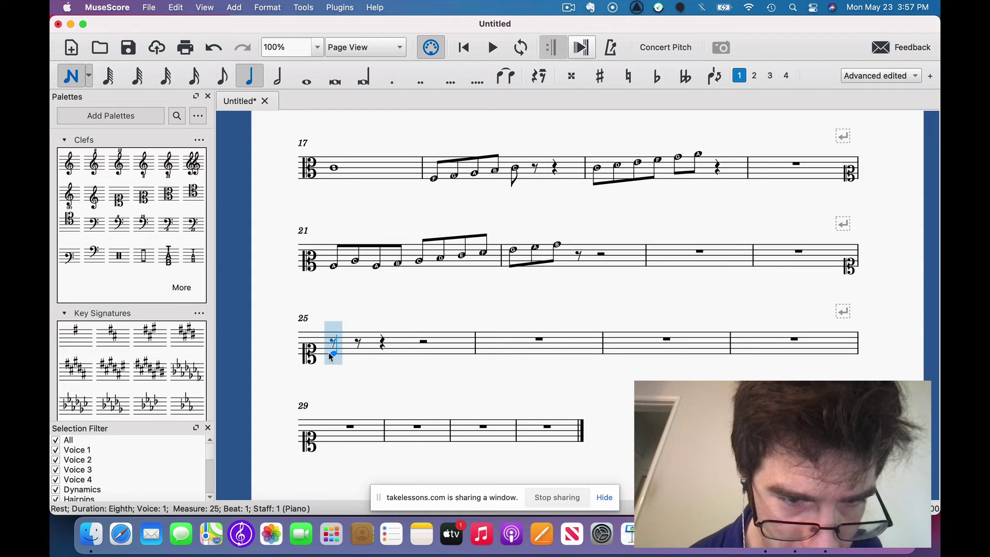
click(329, 353)
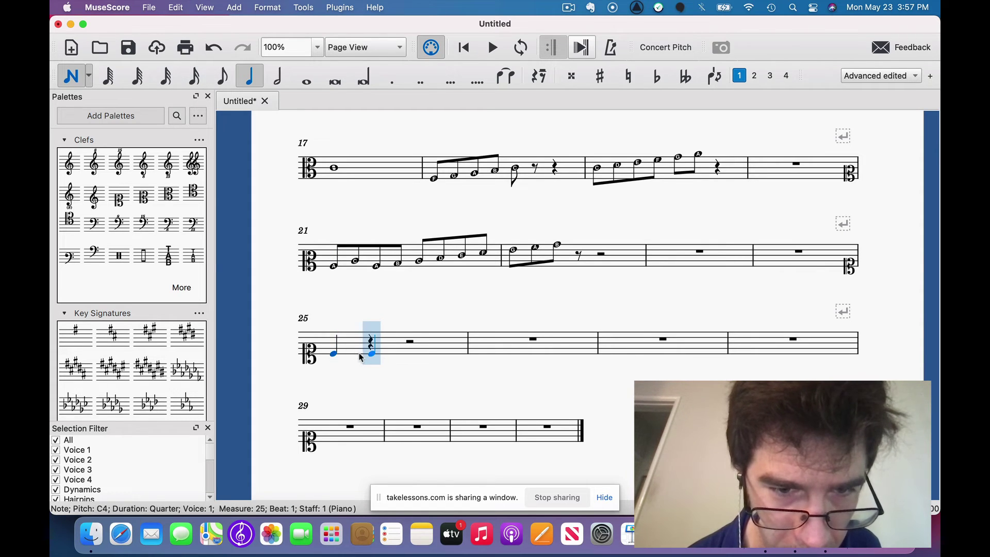
click(369, 352)
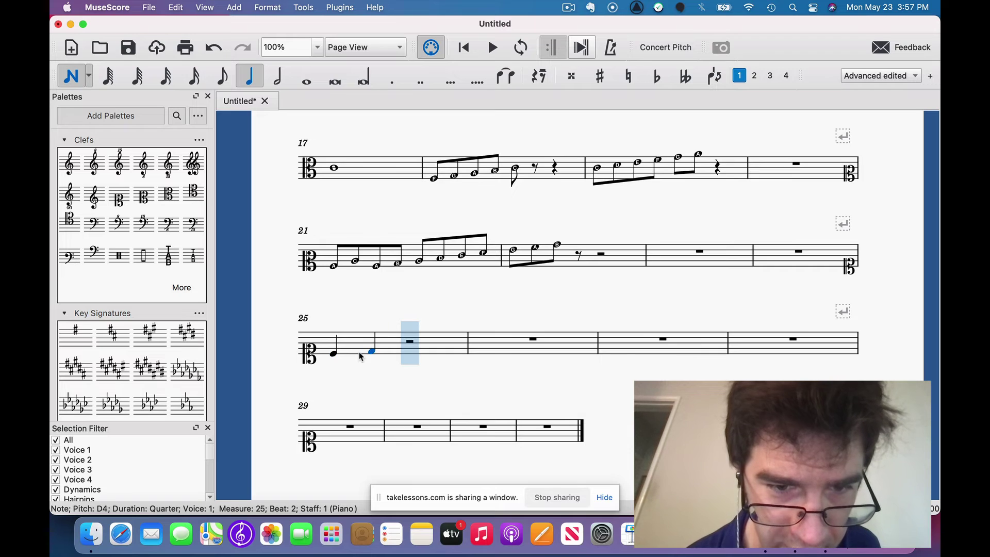
click(413, 350)
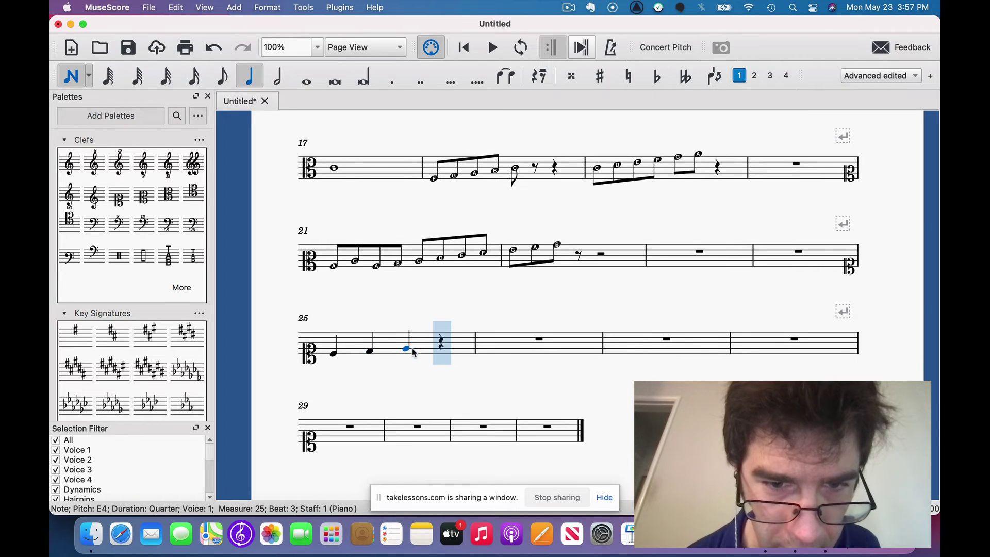
click(438, 349)
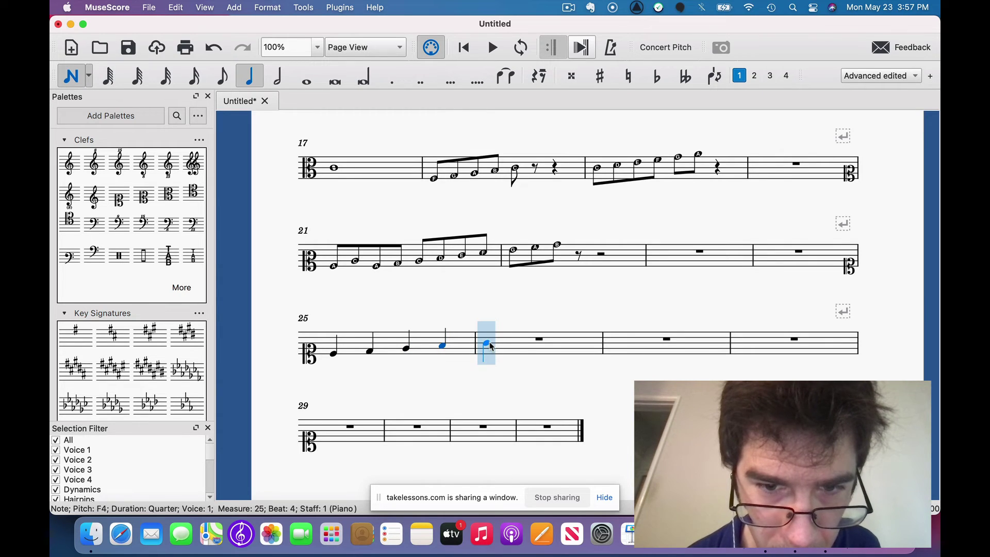
Step: Enter the quarter notes G4, A4, B4 and C5 in measure 26, then leave note input
click(489, 343)
click(527, 342)
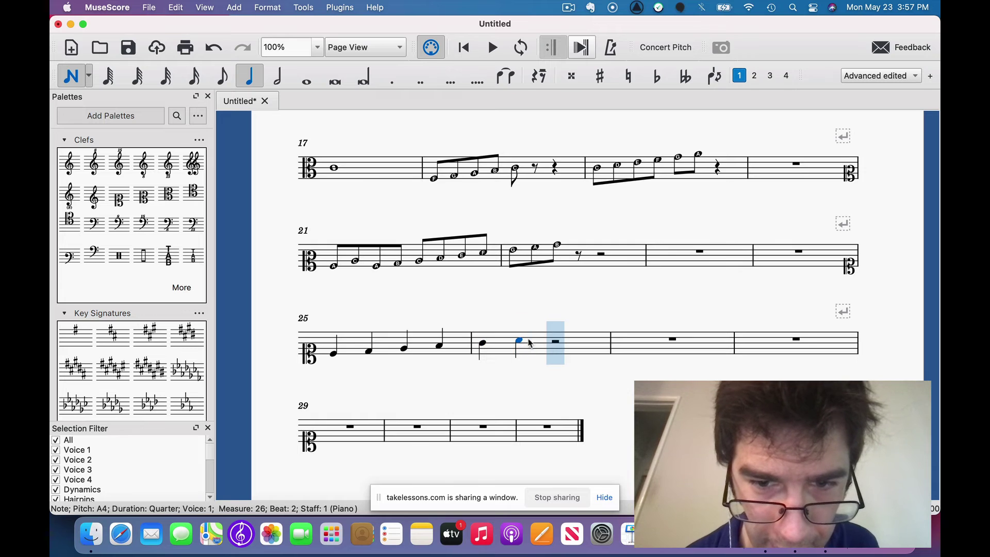
click(550, 338)
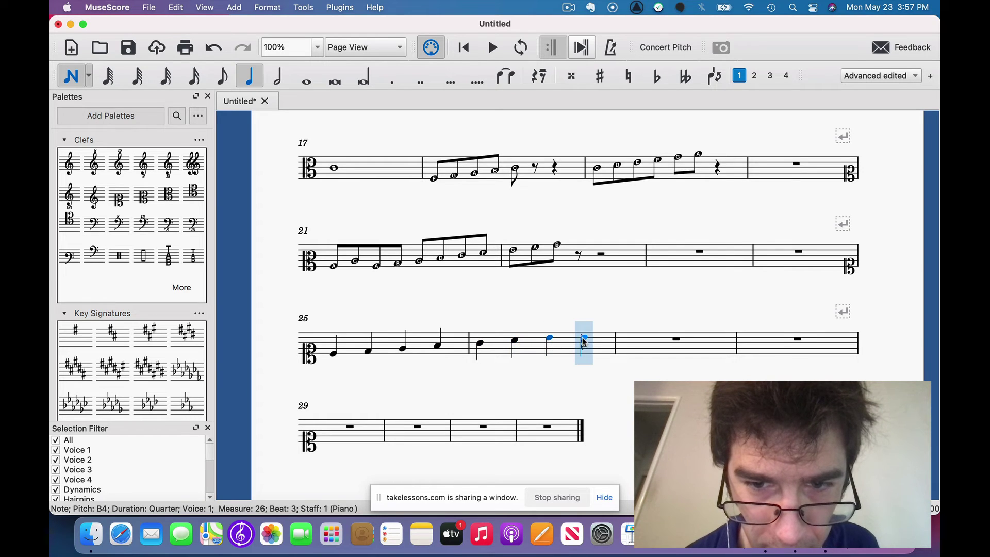
click(583, 338)
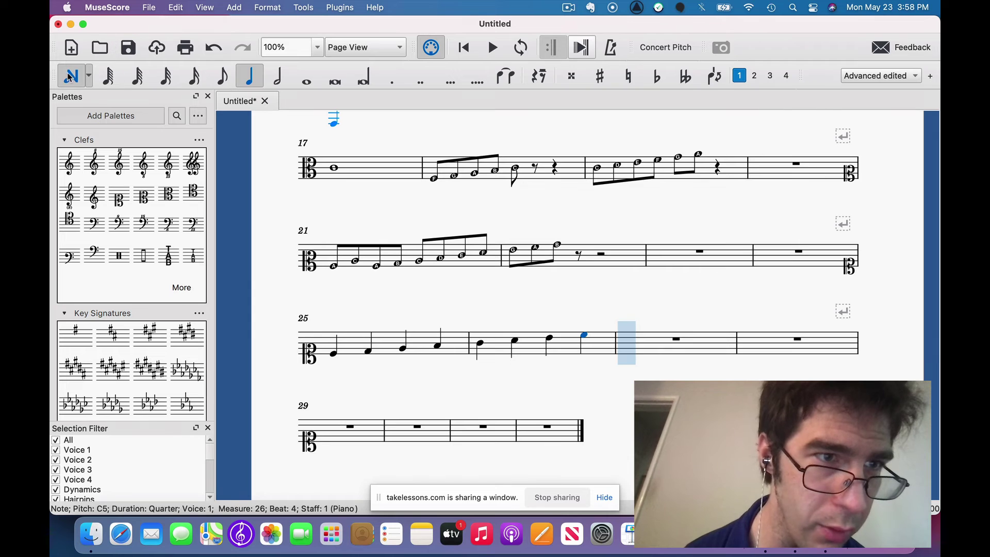
key(Escape)
Step: Apply the Pitch Names head scheme to all notes in measures 25 and 26 through the Inspector, then close it
click(353, 344)
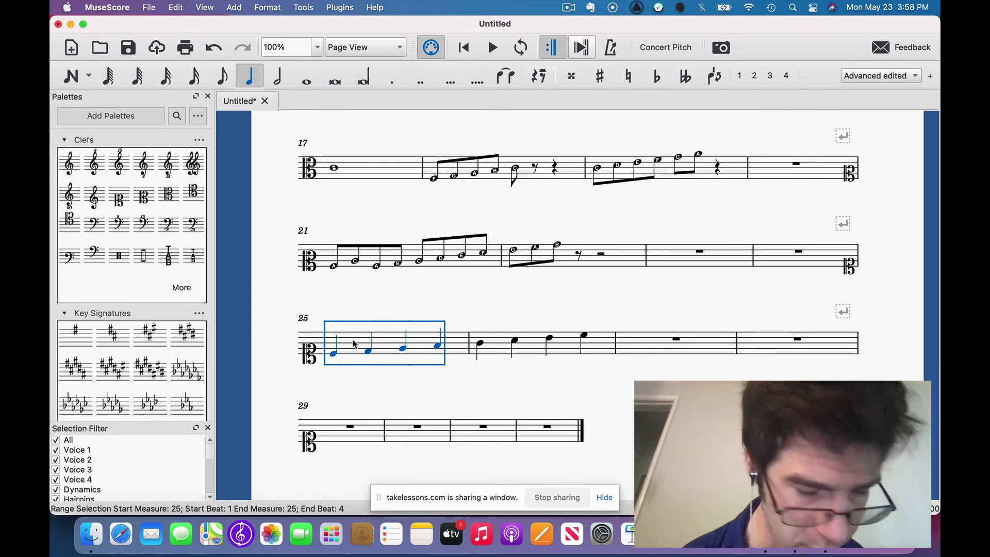
shift+click(607, 351)
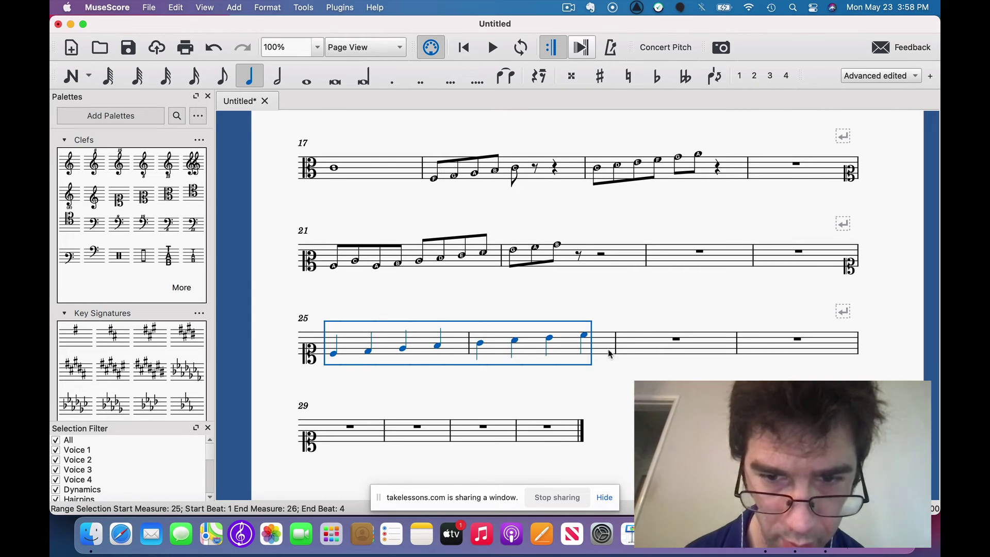
click(179, 8)
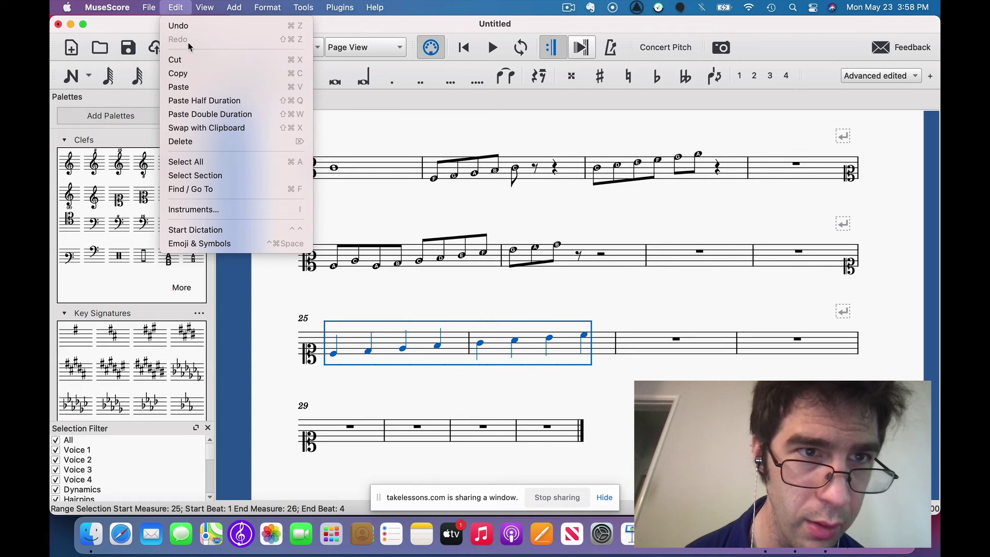
mouse_move(204, 7)
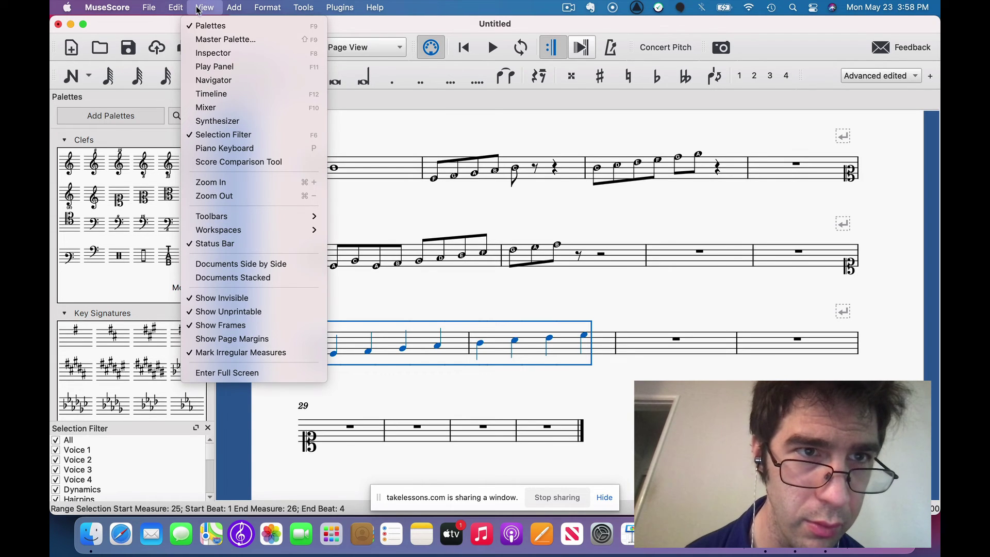
click(202, 51)
click(471, 387)
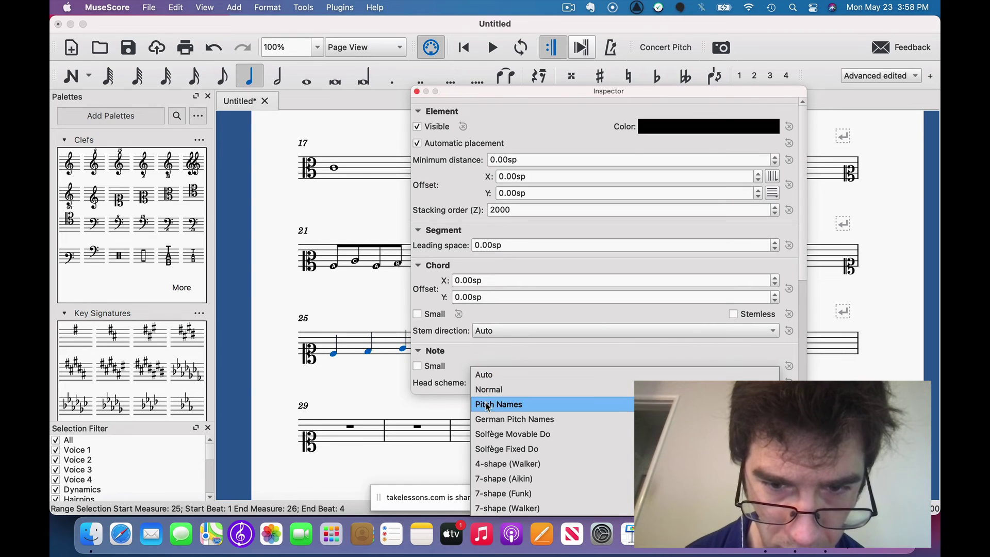
click(490, 404)
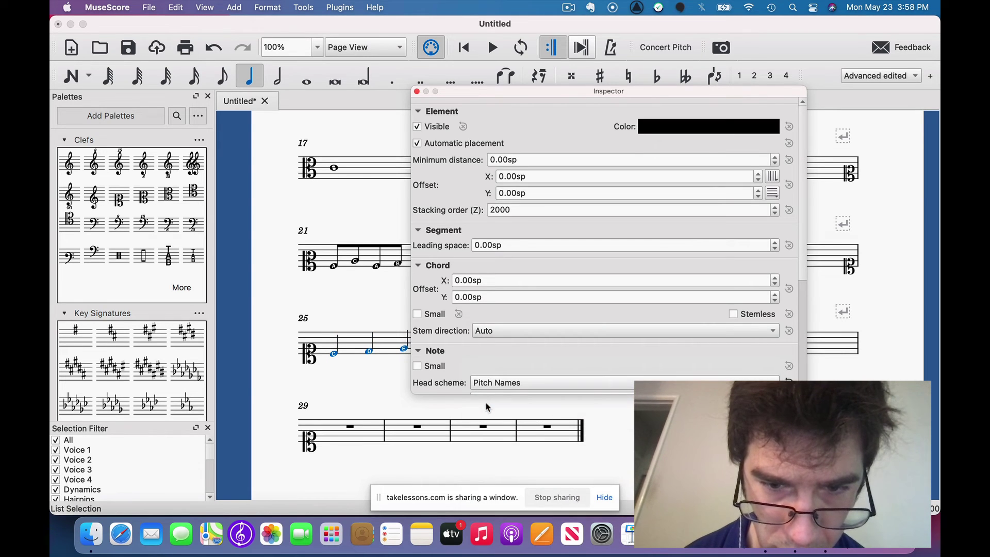
click(416, 91)
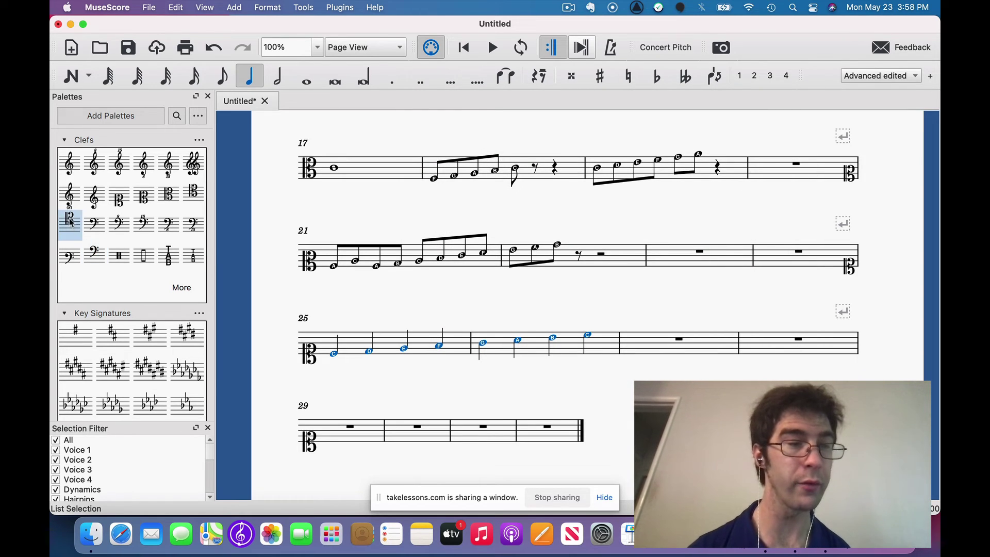
Step: Apply the baritone C clef at the start of measure 27 and clear the selection
drag(71, 223, 655, 339)
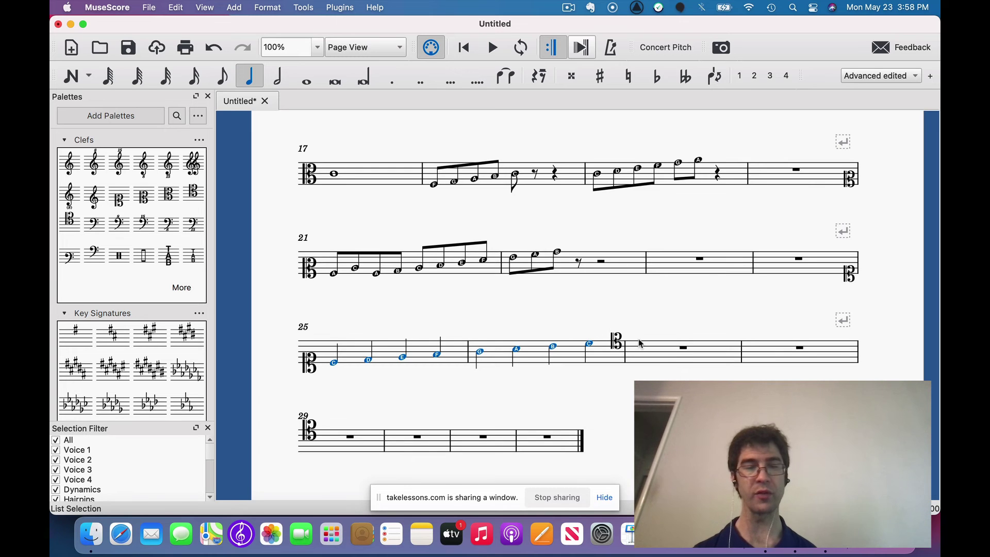
key(Escape)
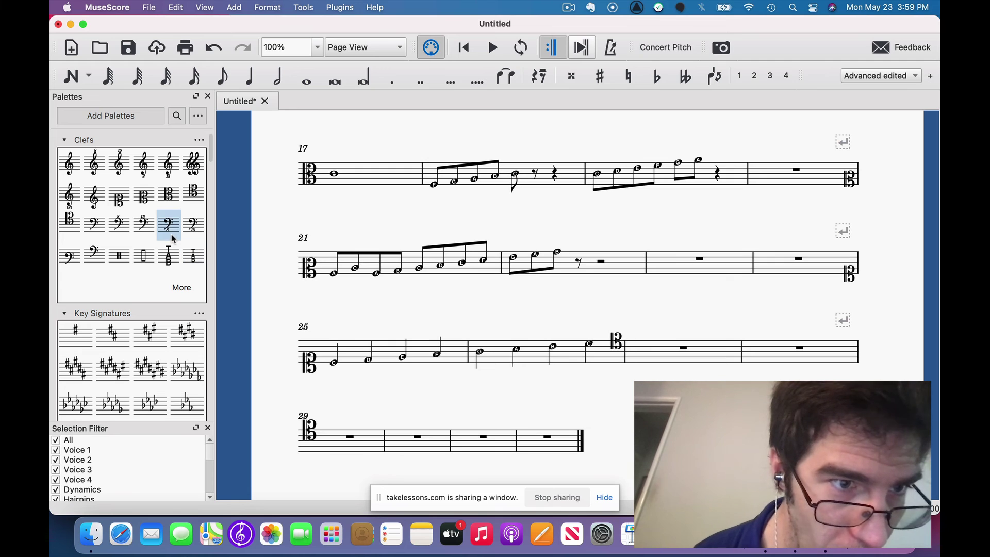
Step: Enter the quarter notes C4, D4, E4 and F4 in measure 27 and G4 on beat 1 of measure 28
click(244, 80)
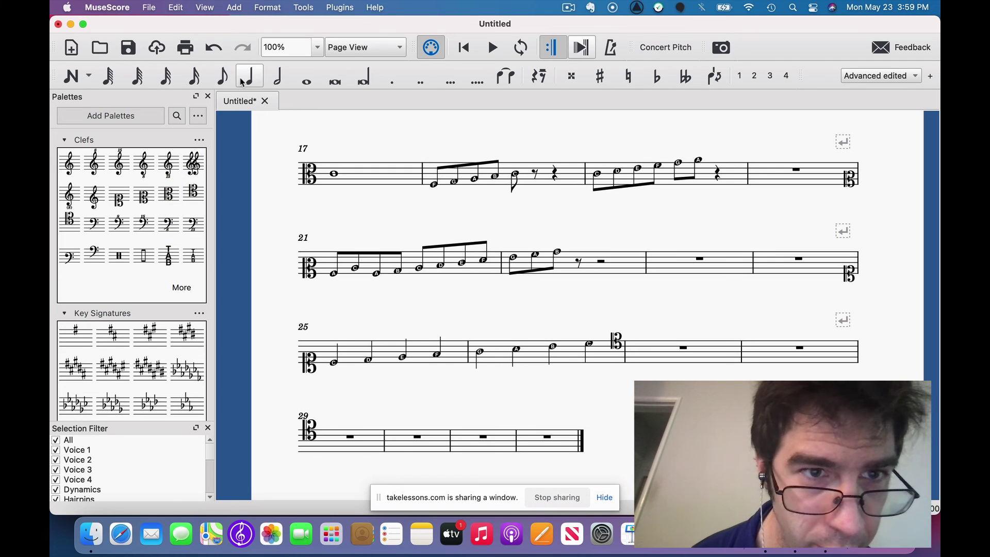
click(649, 343)
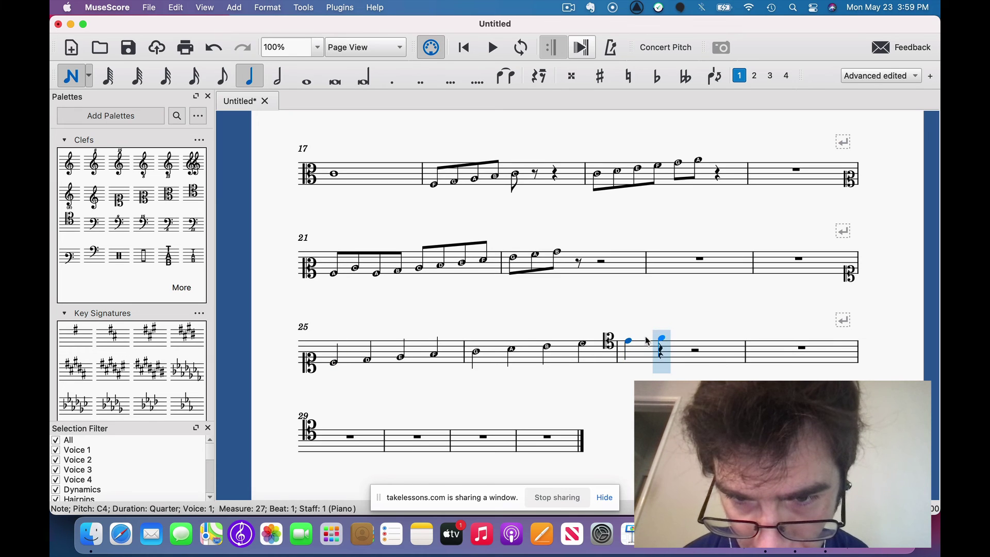
click(649, 339)
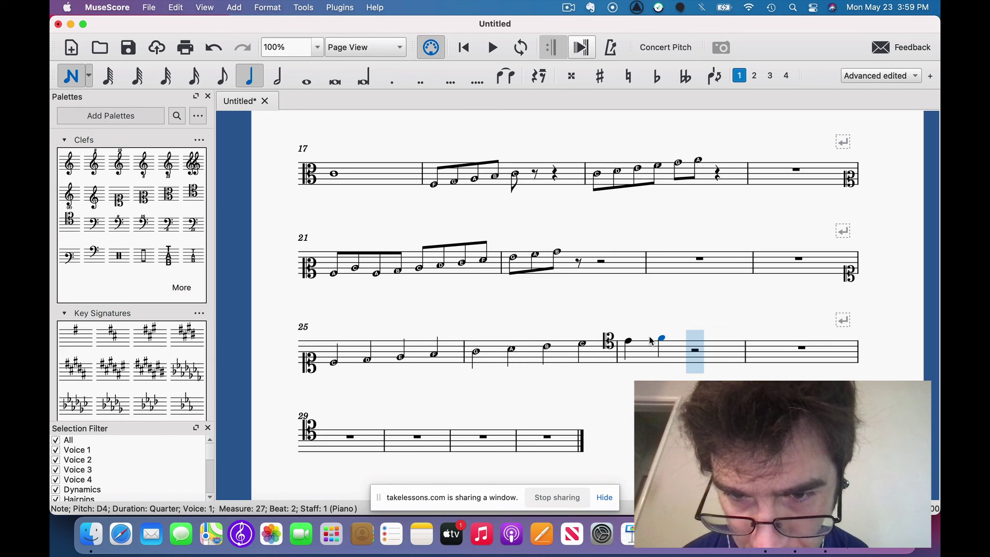
click(681, 337)
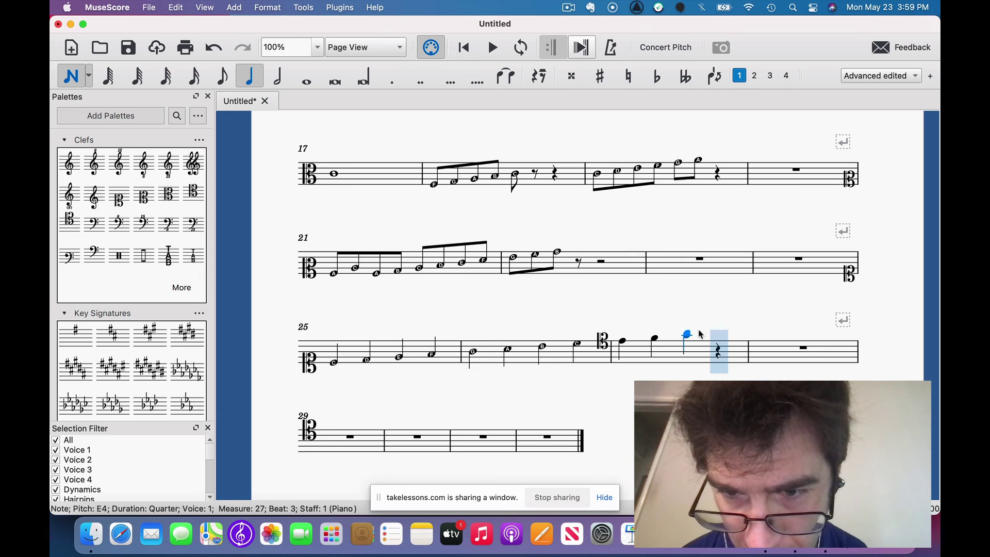
click(713, 334)
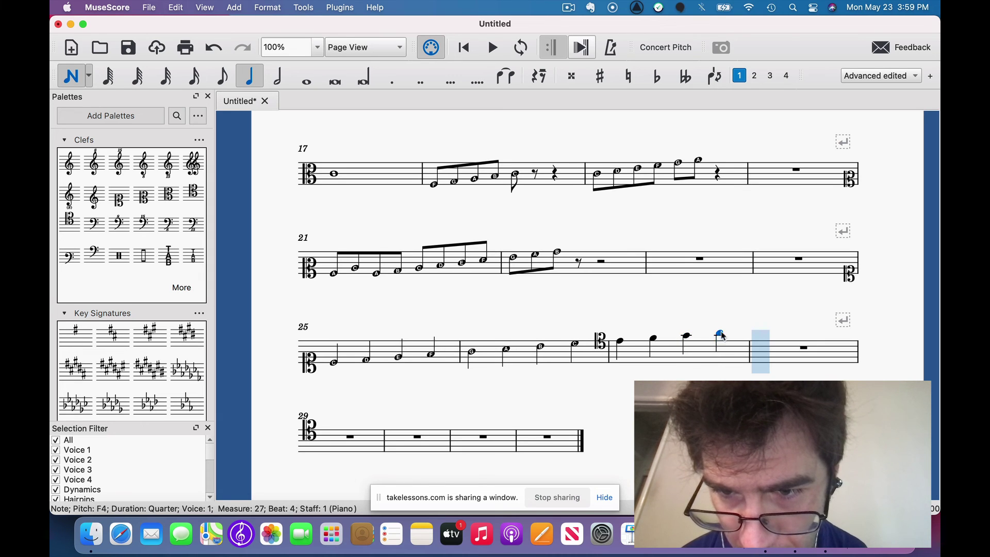
click(758, 332)
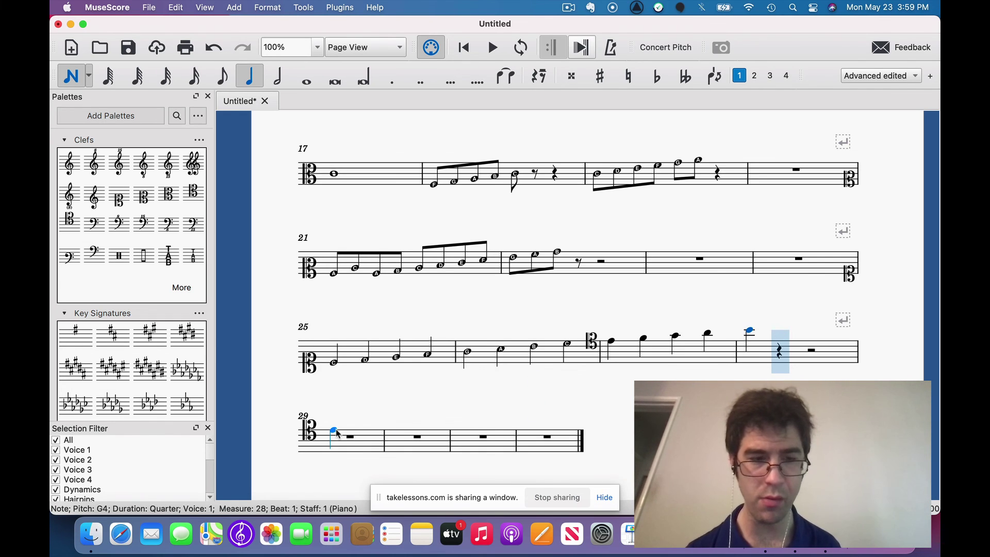
Step: Enter the descending quarter notes C4, B3, A3 and G3 in measure 29
click(337, 431)
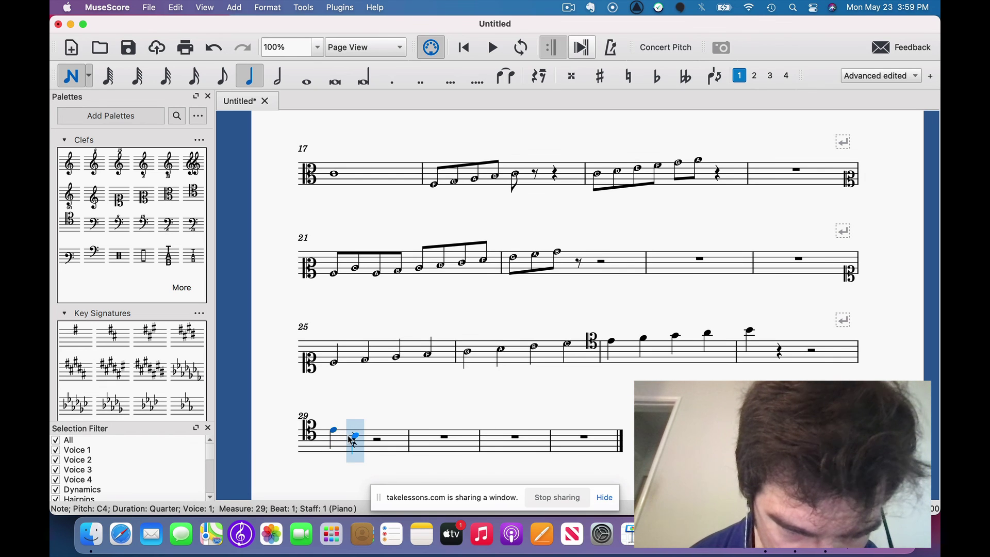
click(351, 436)
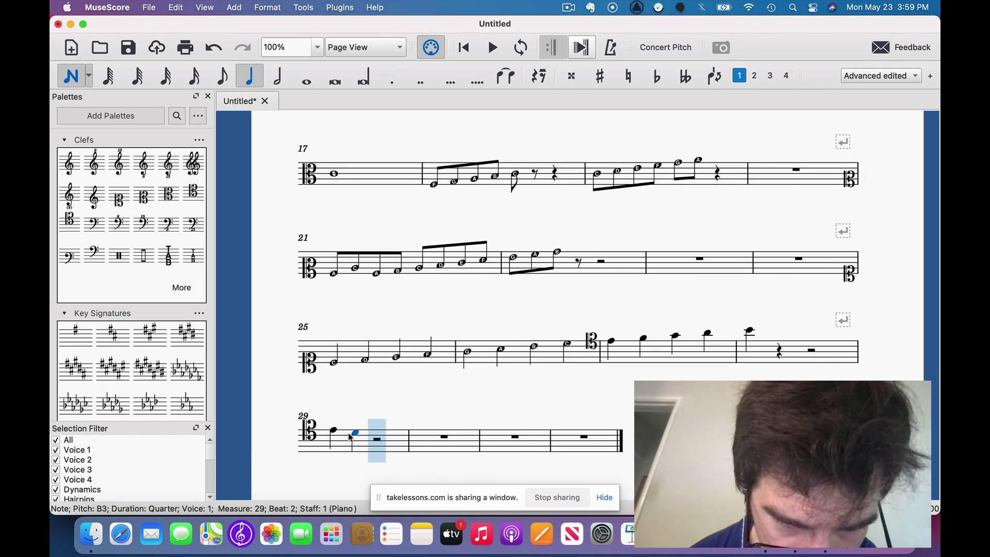
click(379, 436)
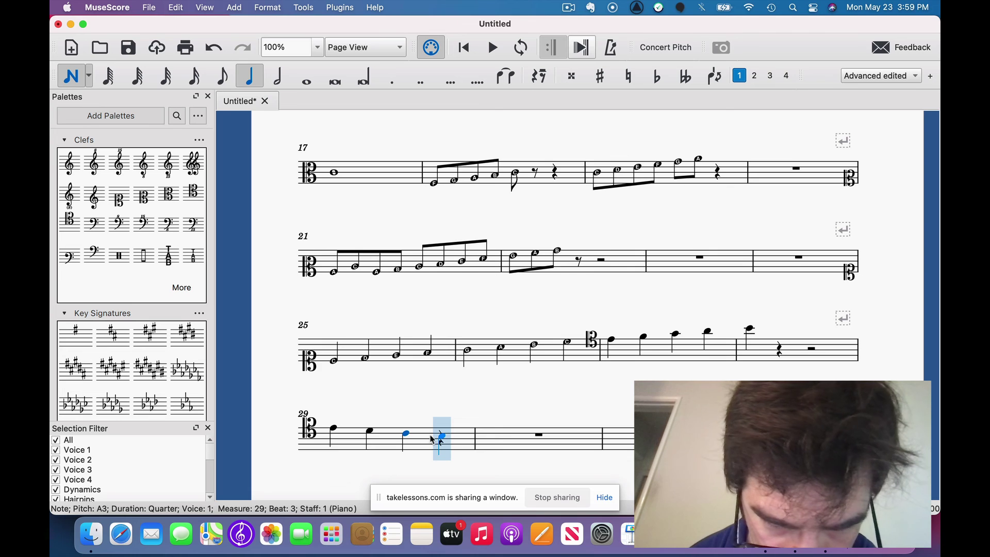
click(441, 436)
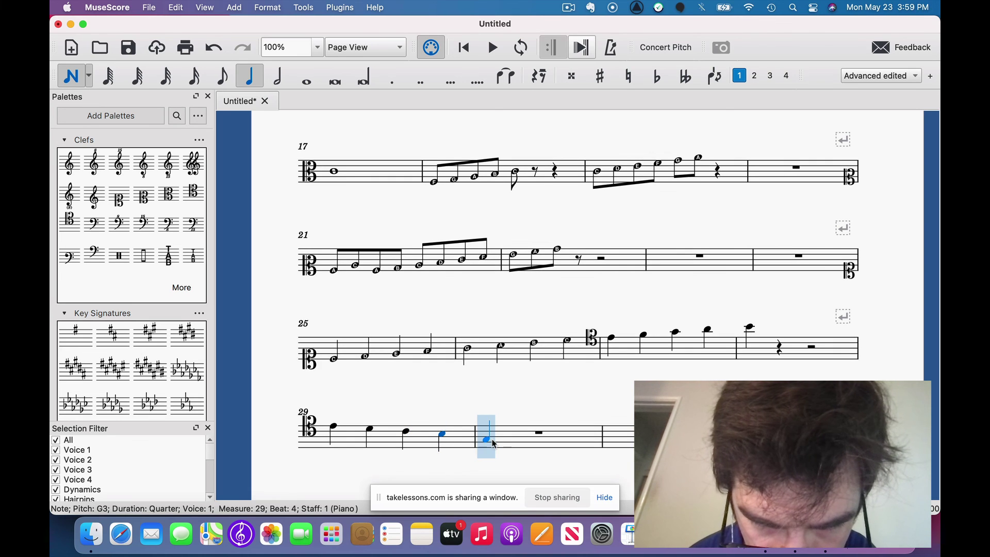
Step: Enter the descending quarter notes F3, E3, D3 and C3 in measure 30, then leave note input
click(493, 442)
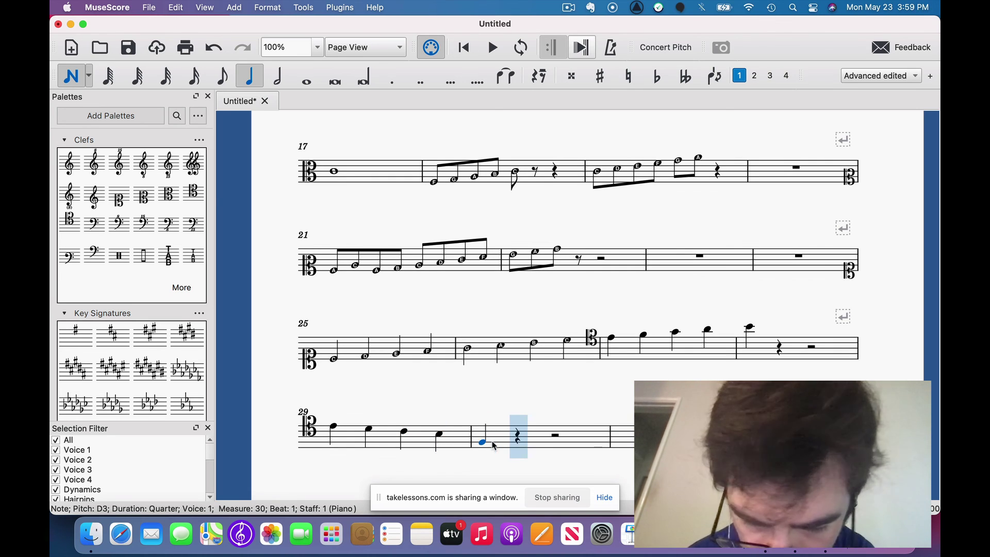
key(Up)
key(Up)
key(Up)
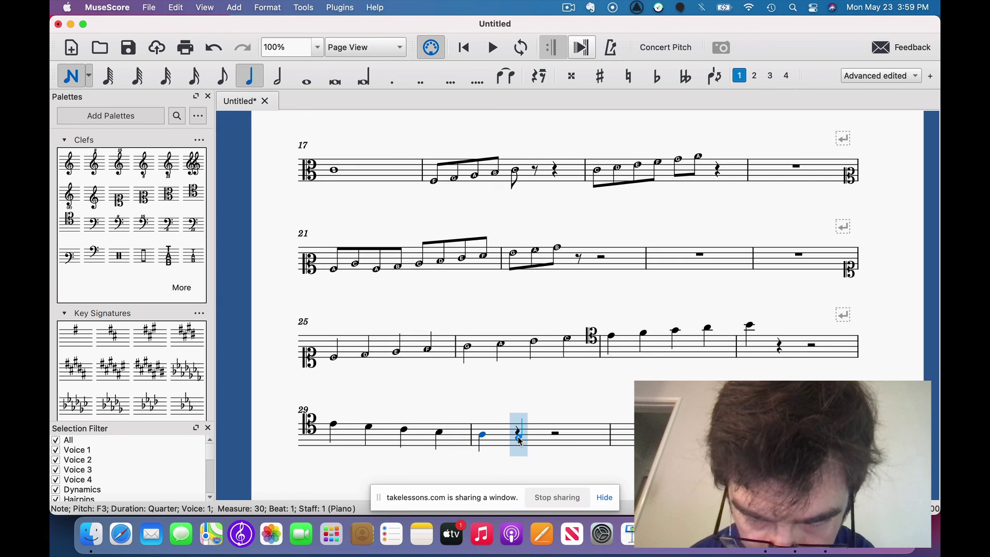
click(519, 438)
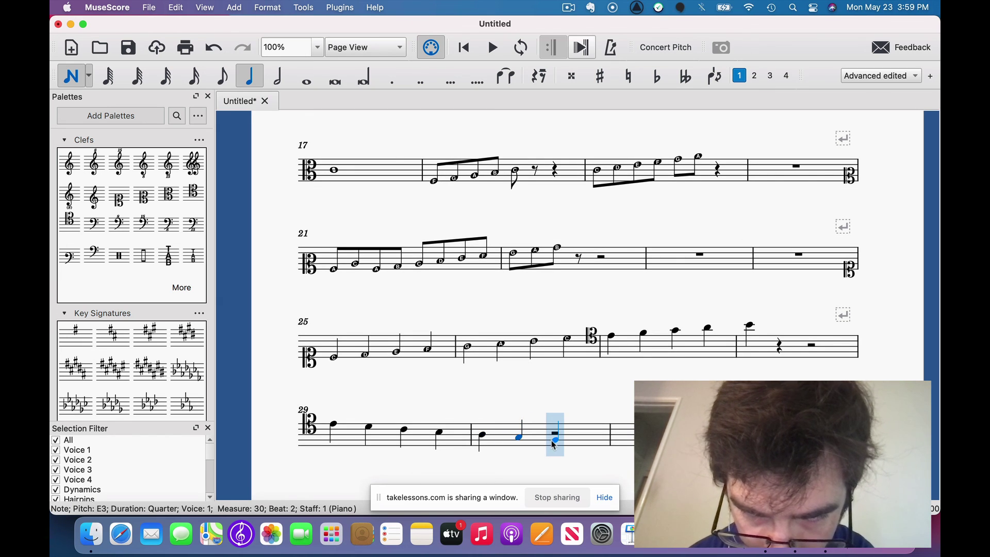
click(554, 445)
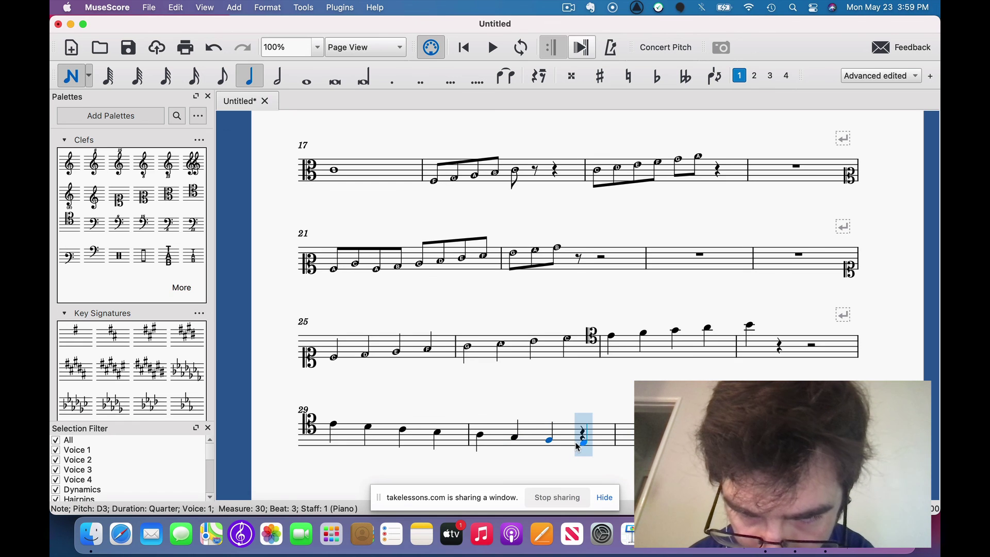
click(577, 445)
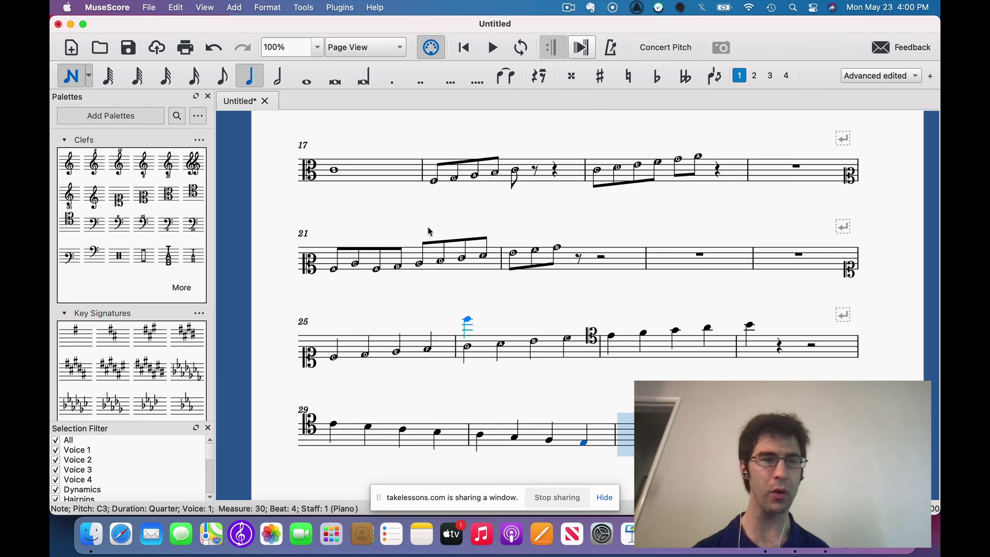
click(69, 77)
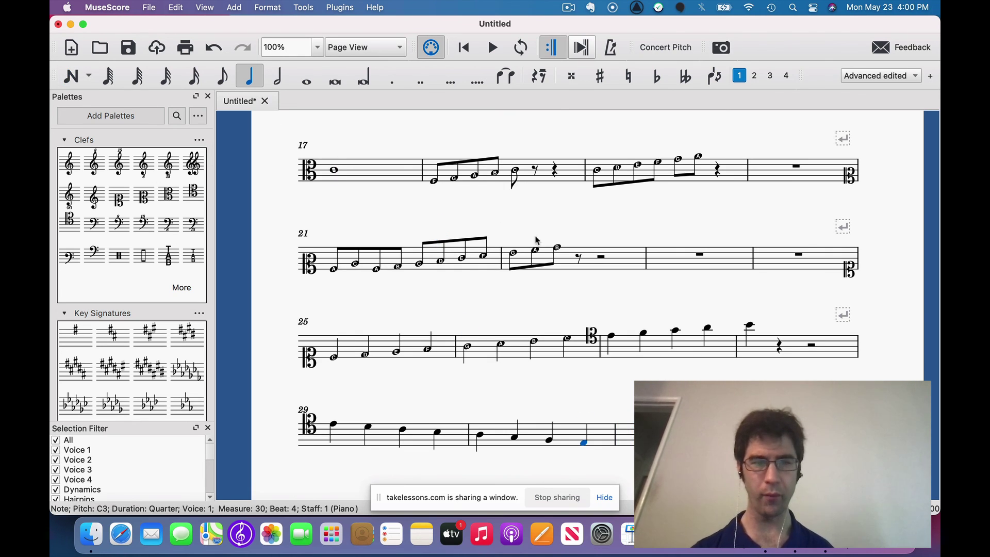
Step: Select the range from measure 27 through measure 30
click(658, 356)
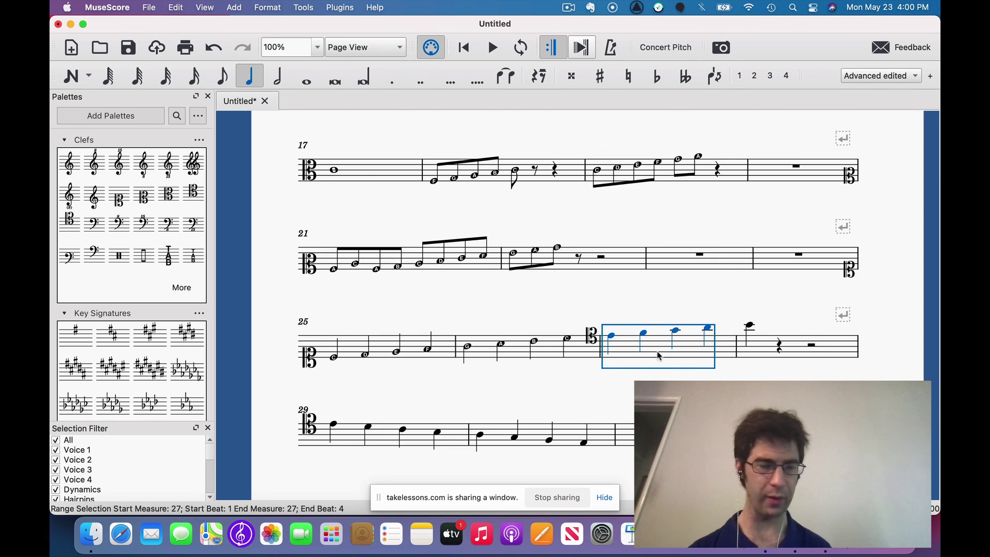
shift+click(606, 441)
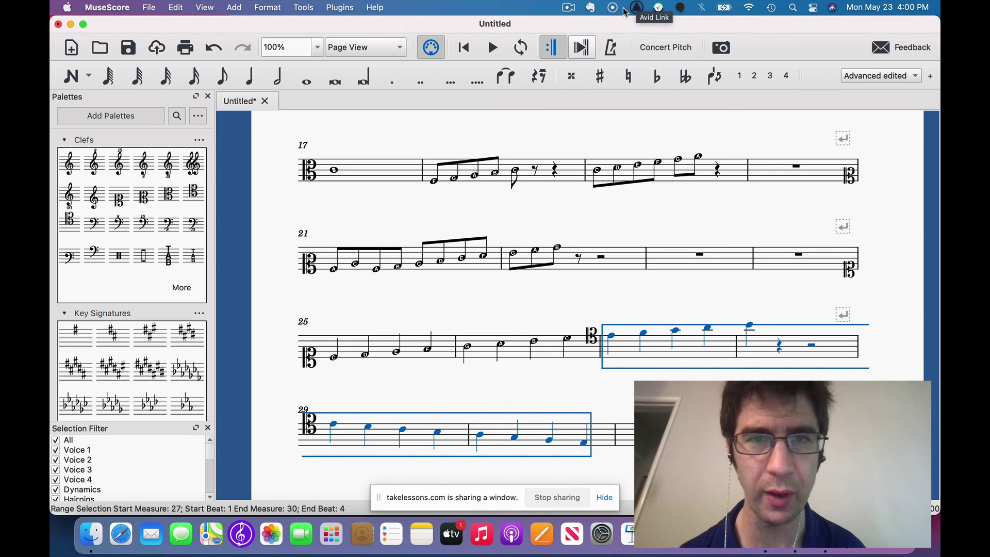
click(567, 8)
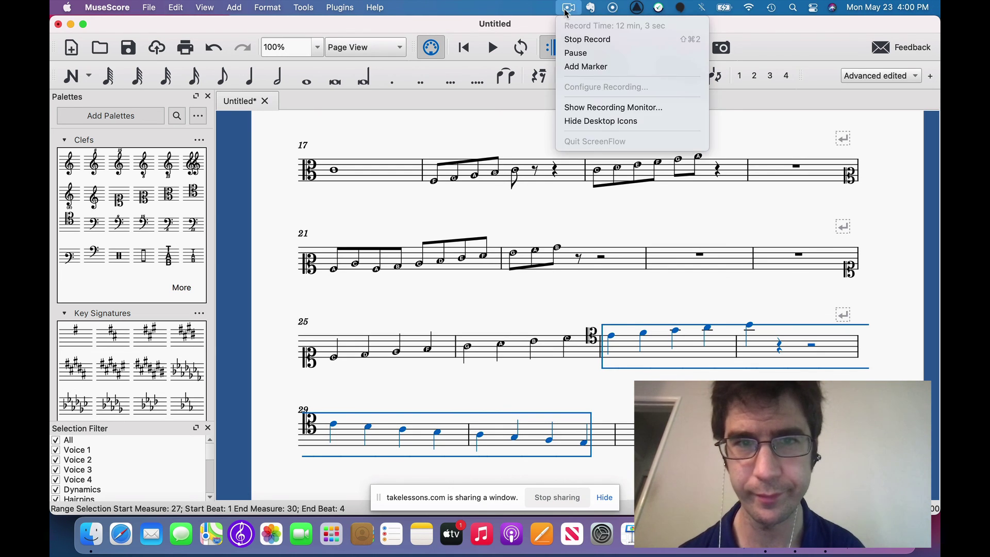